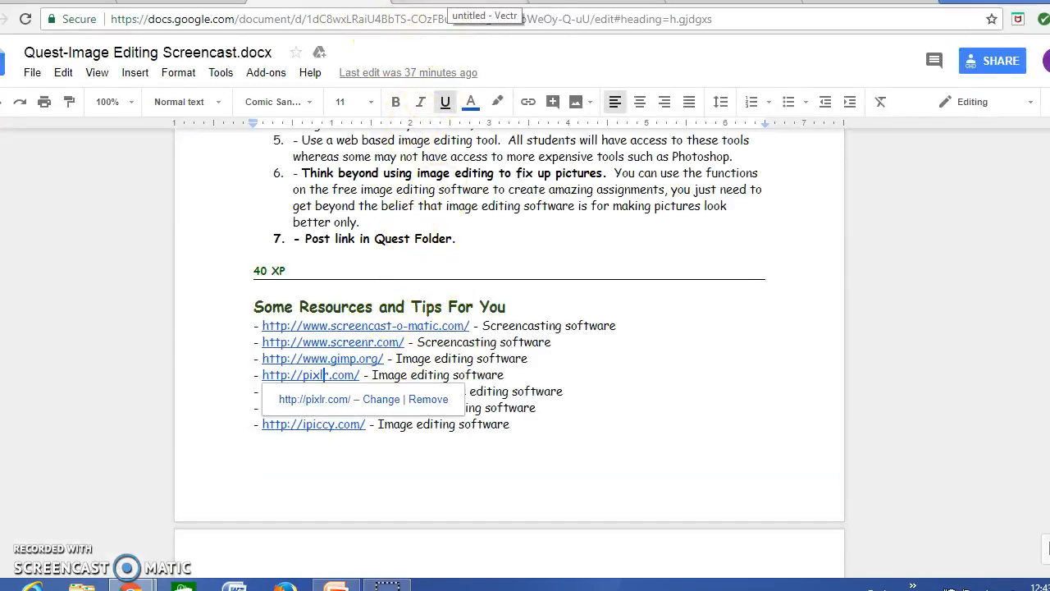
Switch to the untitled Vectr drawing.
click(485, 4)
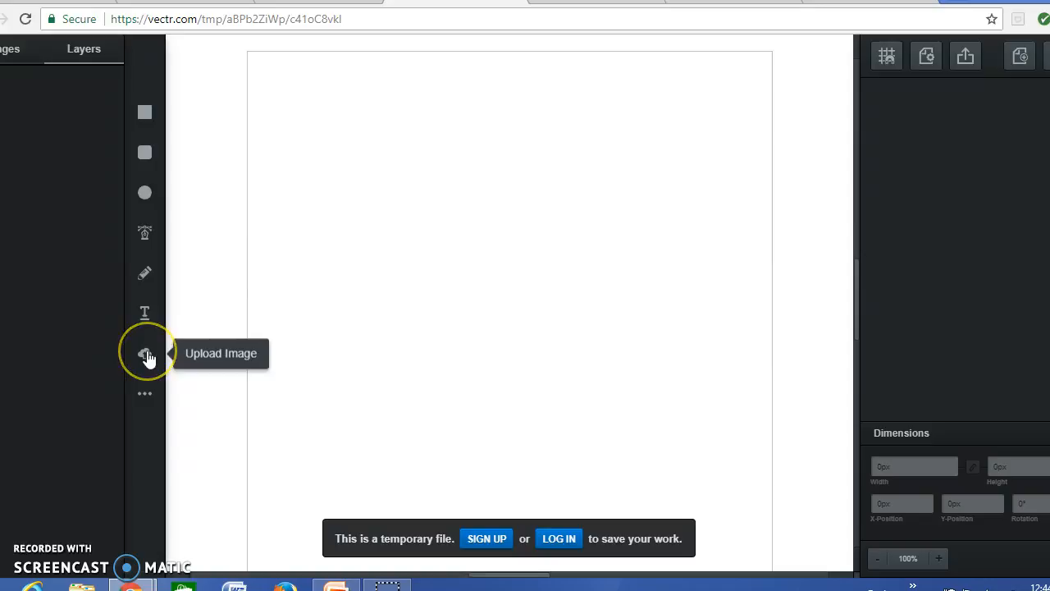
Place an 80 px square on the blank page and delete it.
click(144, 112)
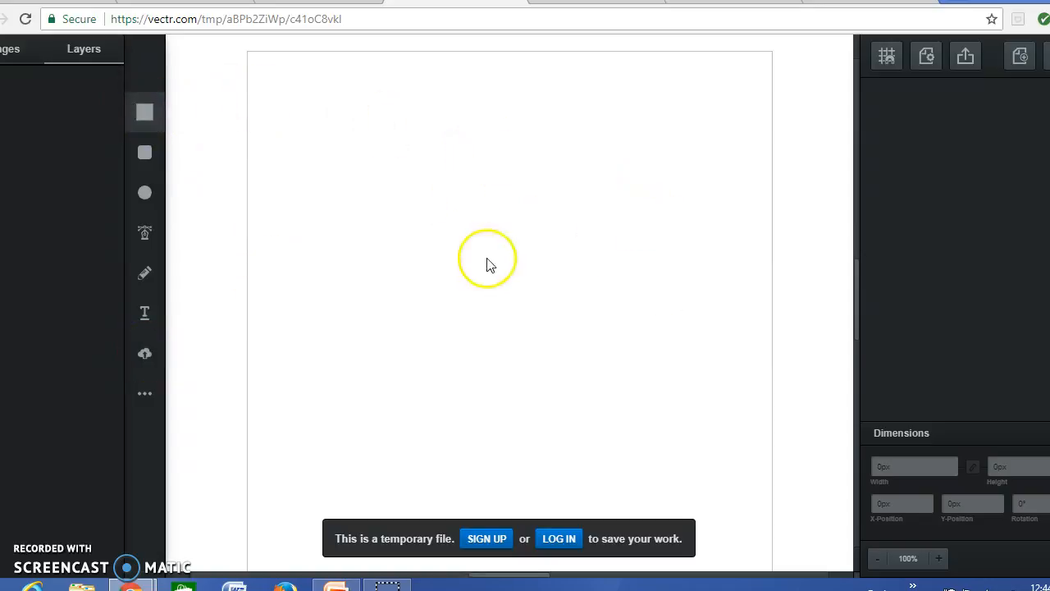
click(457, 220)
click(544, 296)
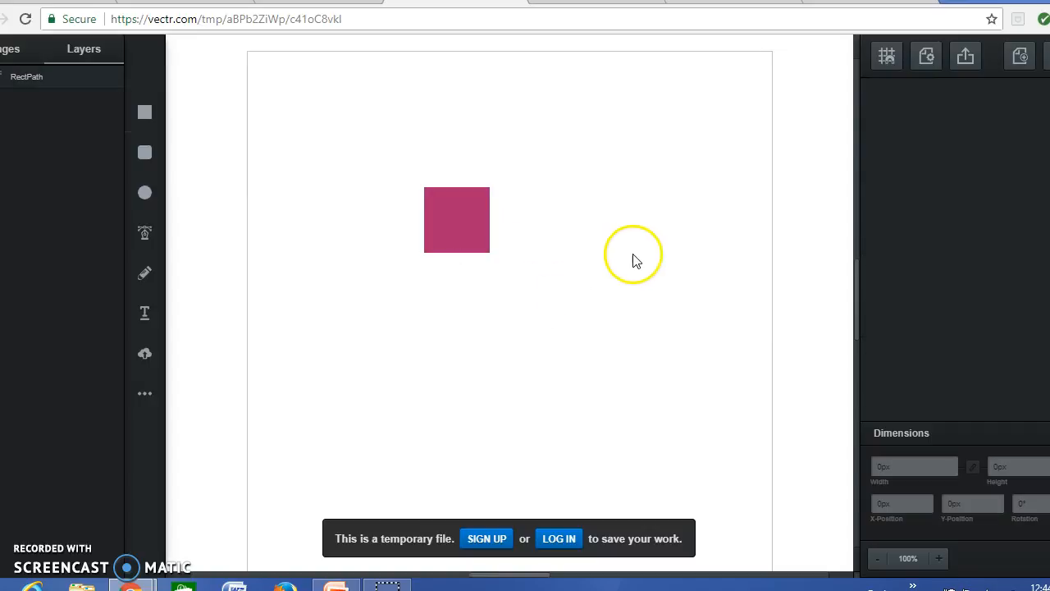
click(472, 205)
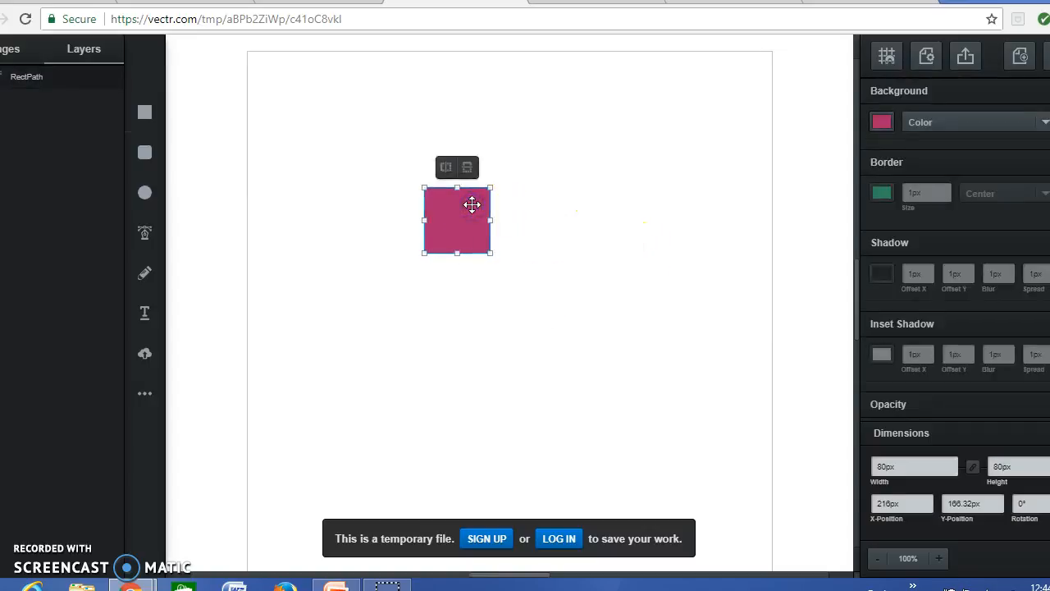
key(Delete)
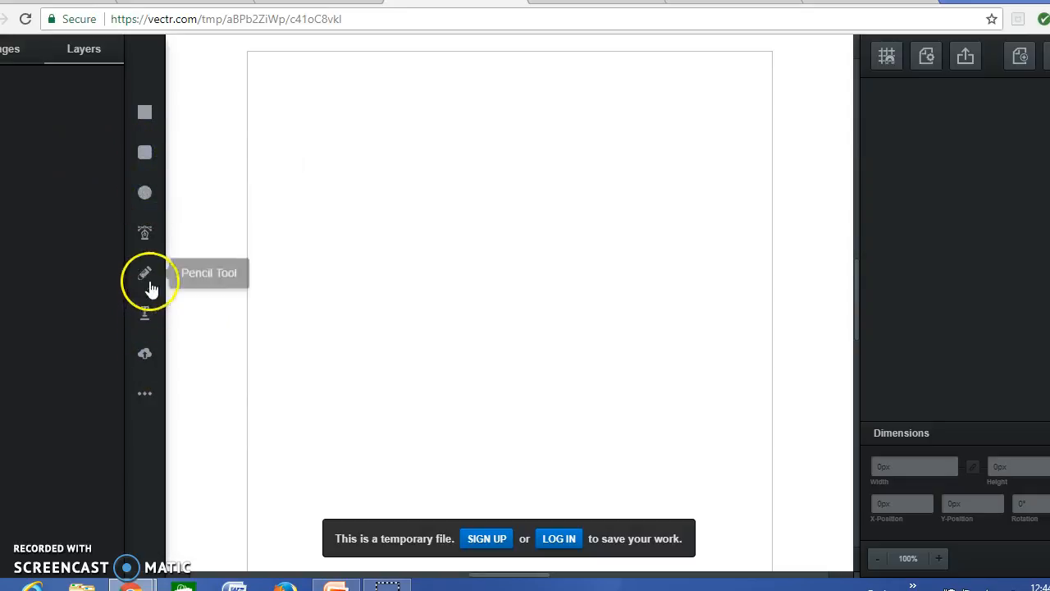
click(146, 390)
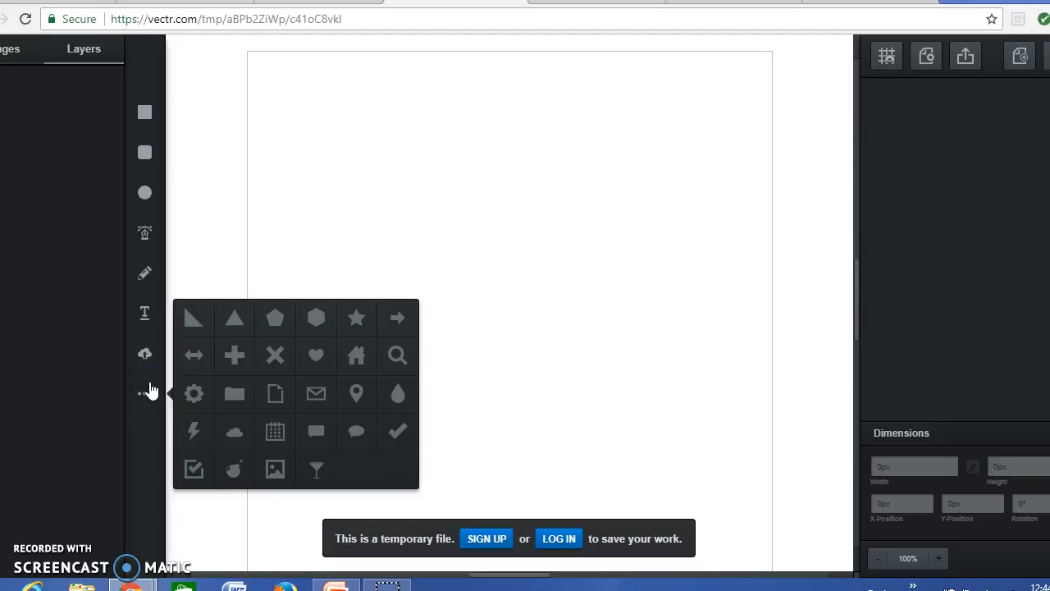
click(150, 391)
Upload the photo file ending in 0406 from the Documents folder onto the page.
click(144, 349)
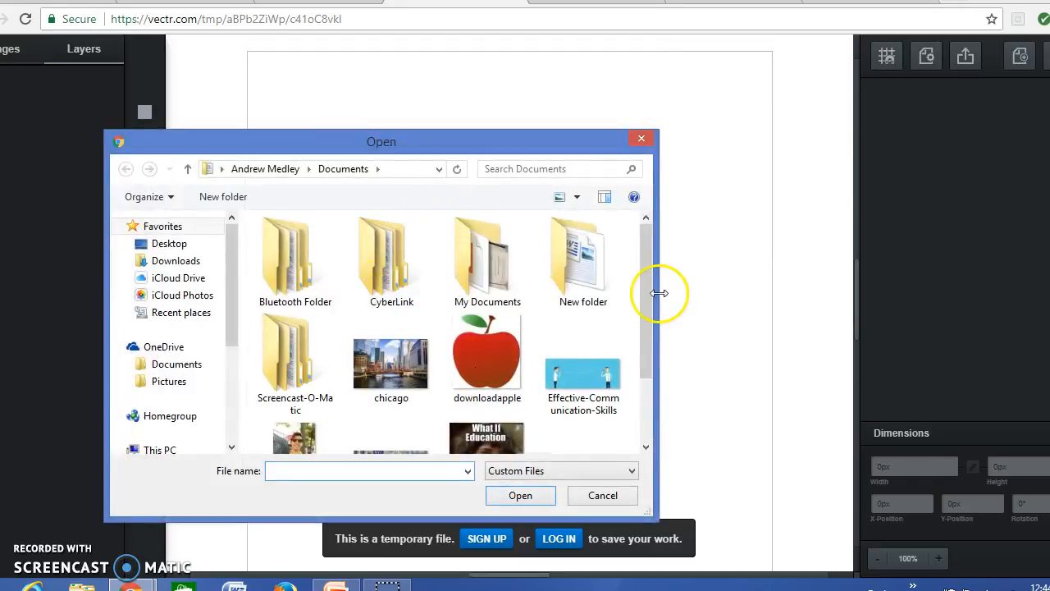
drag(650, 294, 648, 337)
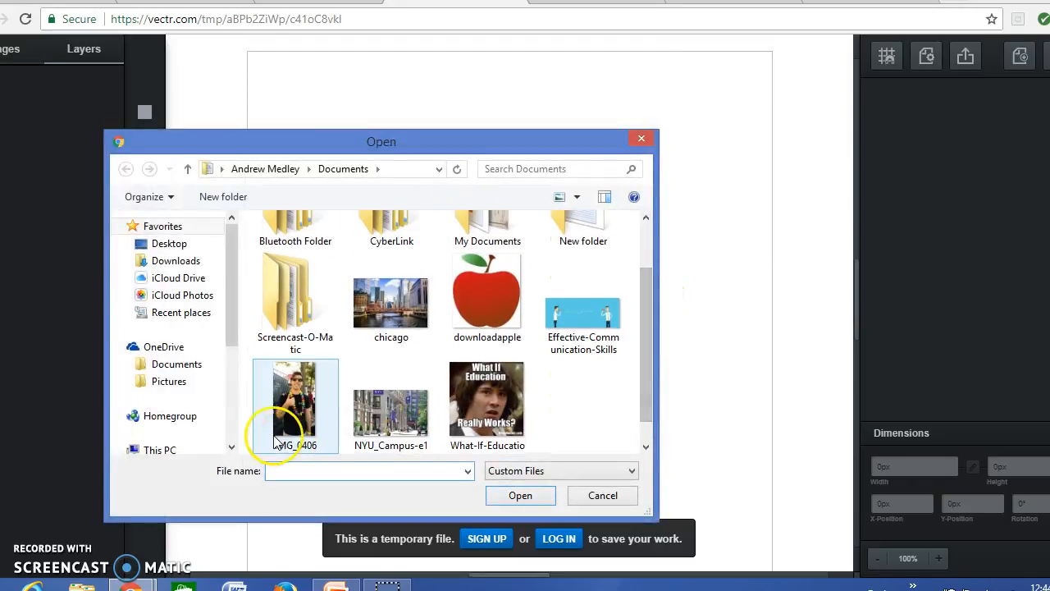
click(287, 410)
click(528, 499)
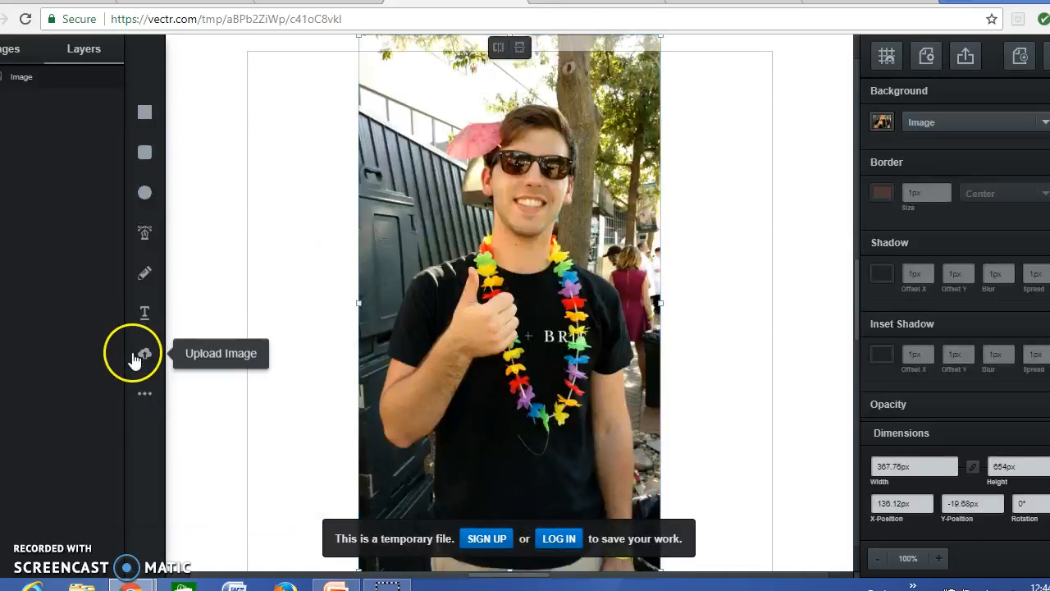
click(135, 357)
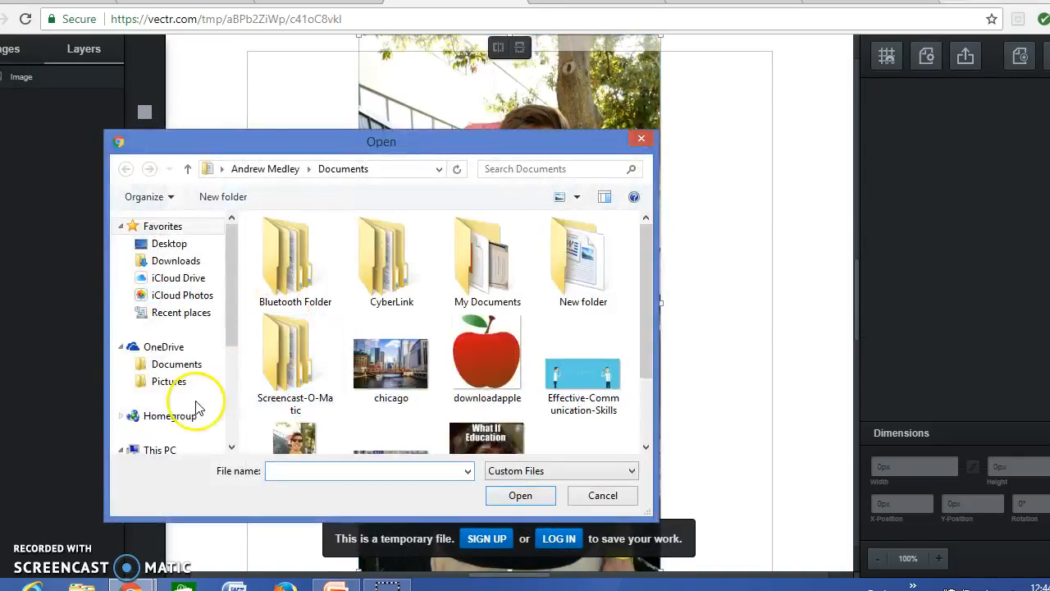
click(644, 136)
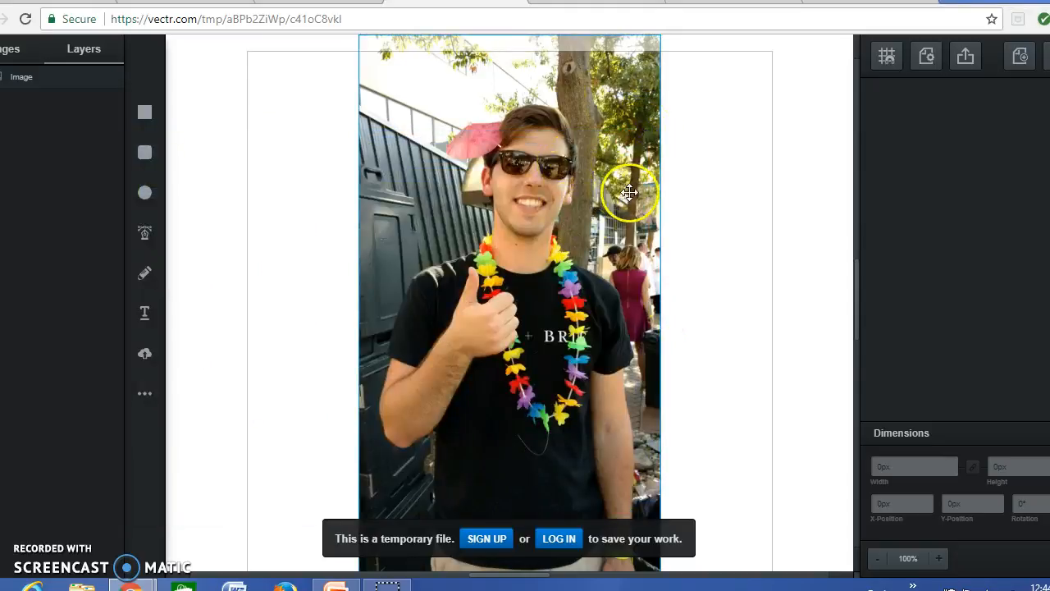
Shrink the photo to about 323 × 544 px and place it inside the page at about X 159, Y 10 px.
click(633, 89)
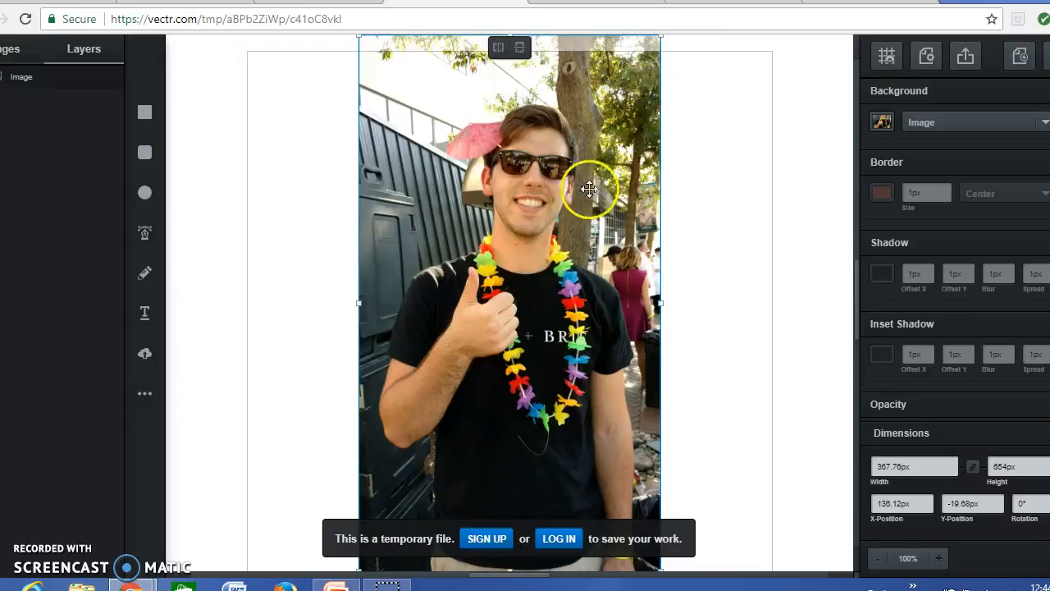
drag(591, 149, 593, 179)
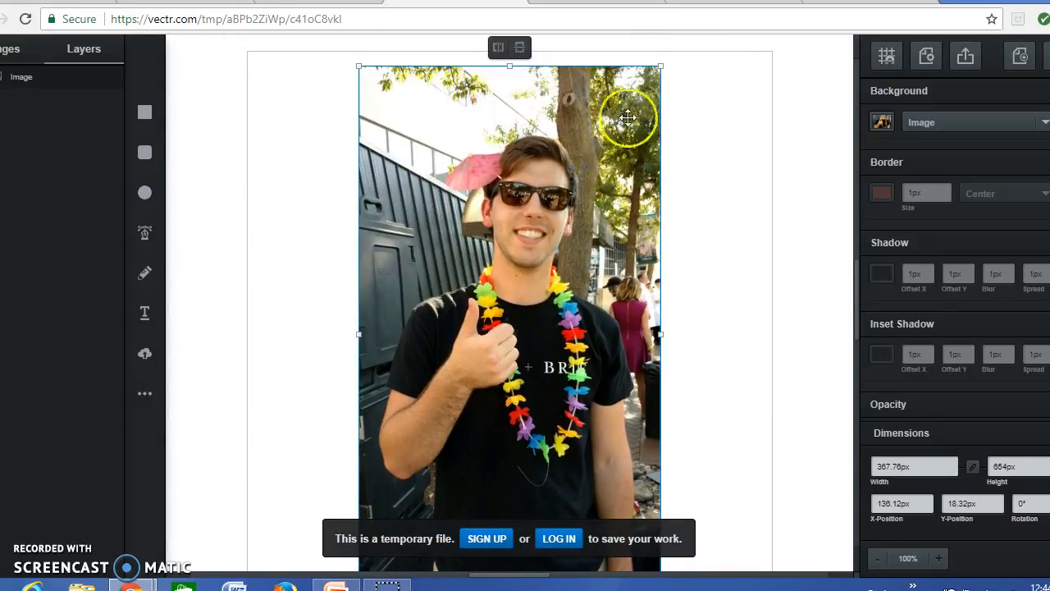
drag(660, 66, 623, 155)
drag(585, 119, 588, 128)
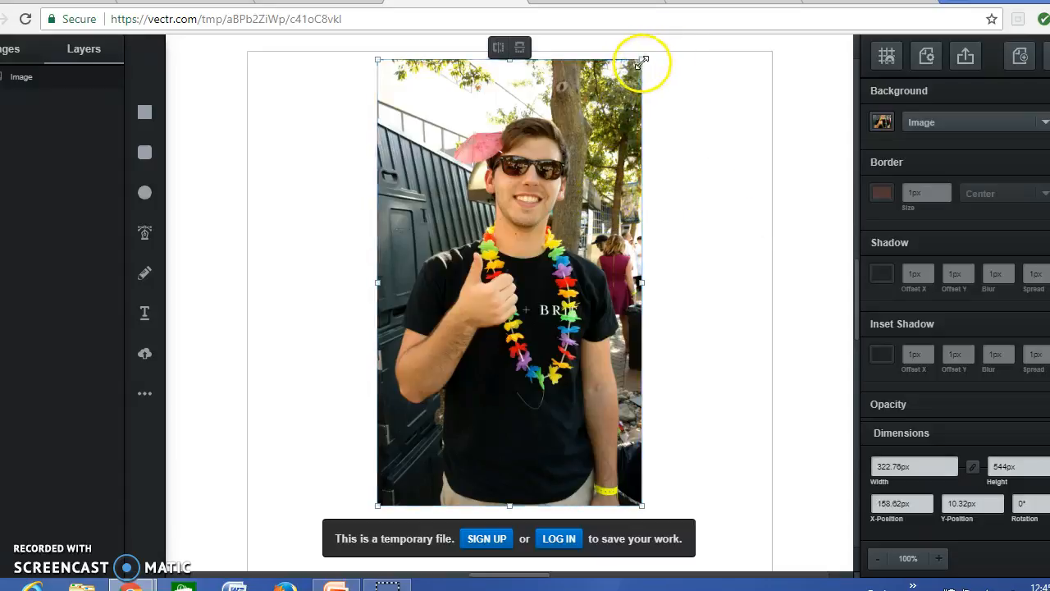
Try the Color, Linear Gradient and Radial Gradient backgrounds on the photo, and return it to Image.
click(943, 126)
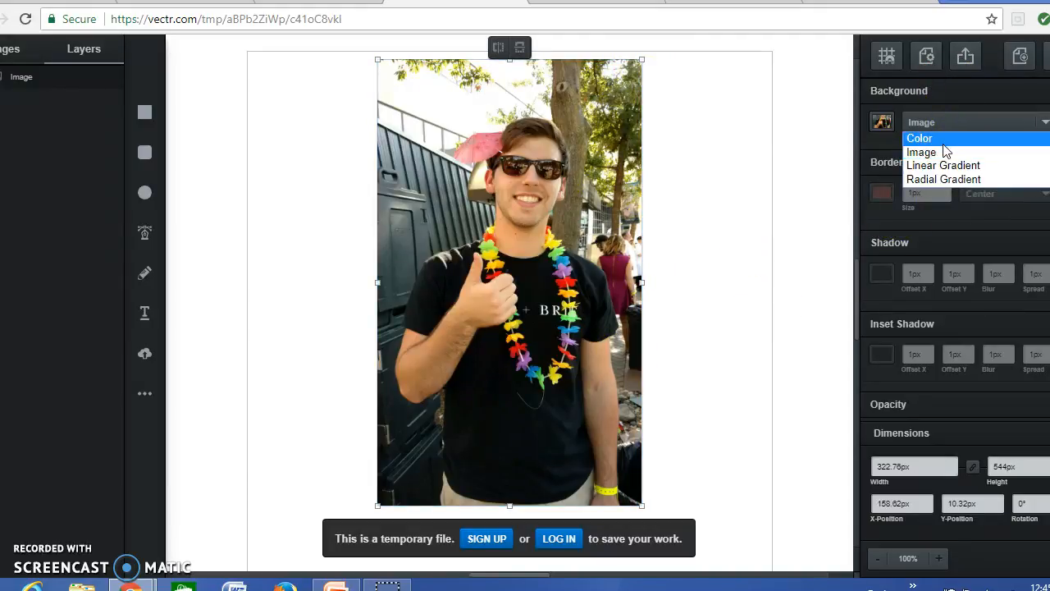
click(944, 136)
click(949, 124)
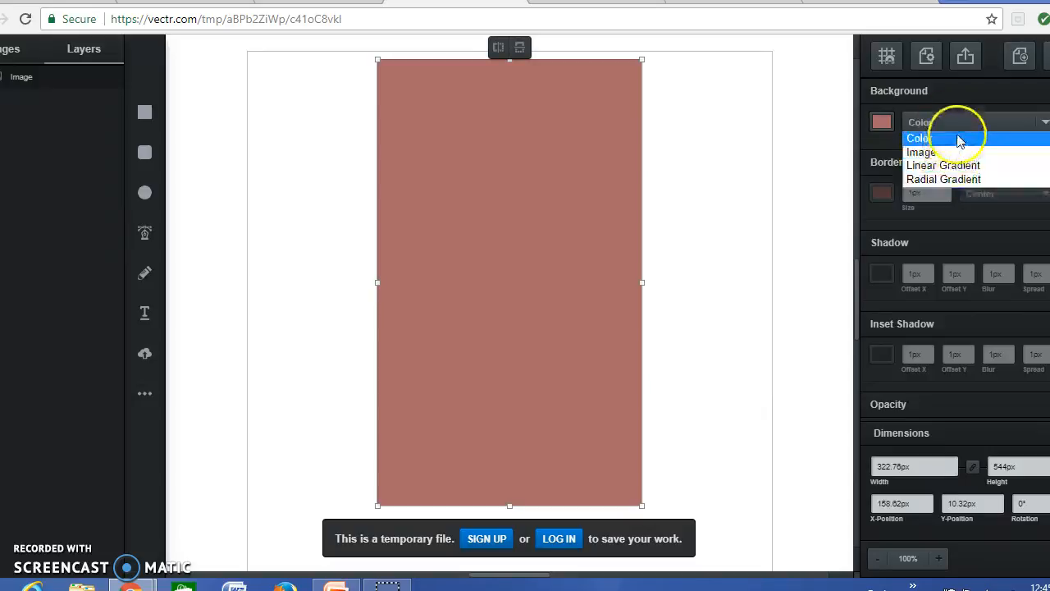
click(961, 136)
click(961, 129)
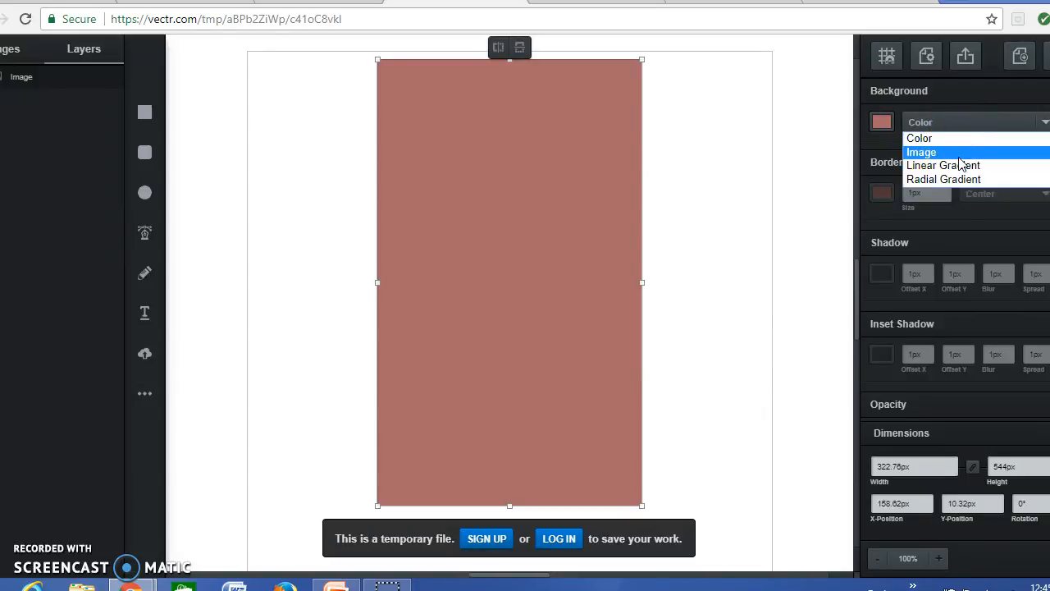
click(959, 167)
click(952, 125)
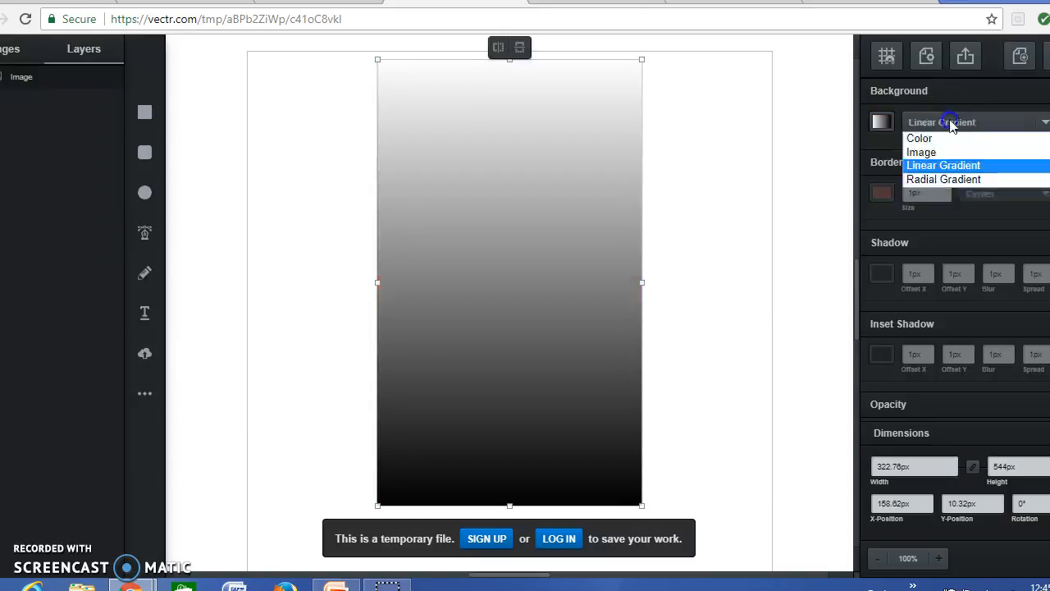
click(950, 179)
click(949, 123)
click(949, 154)
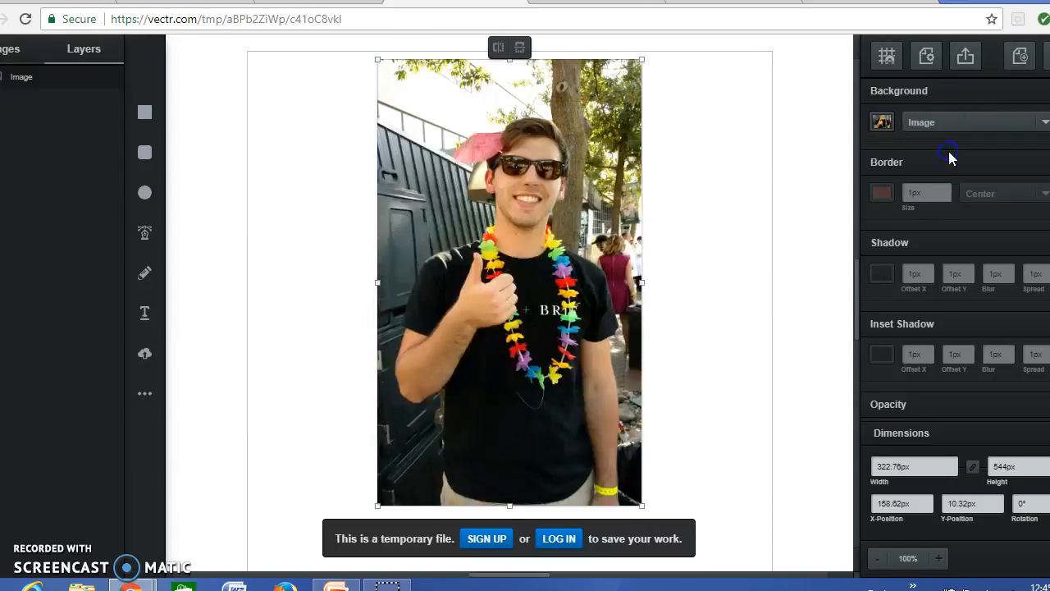
Turn off the photo's background fill and restore it as Image.
click(1049, 91)
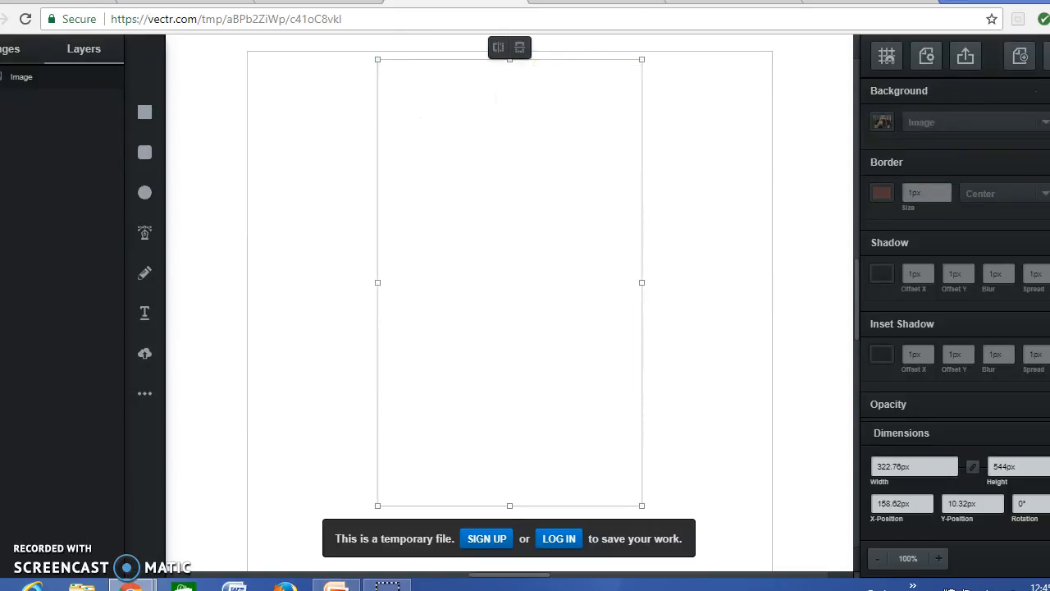
click(1003, 131)
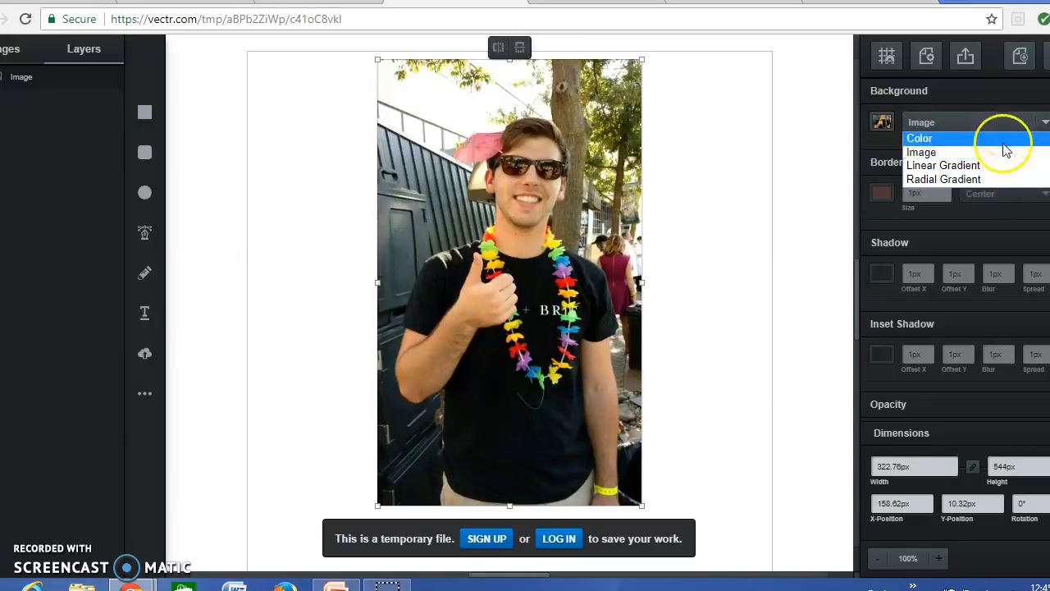
click(1005, 154)
Add a border to the photo, aligned Inside with a size of 11 px.
click(1049, 162)
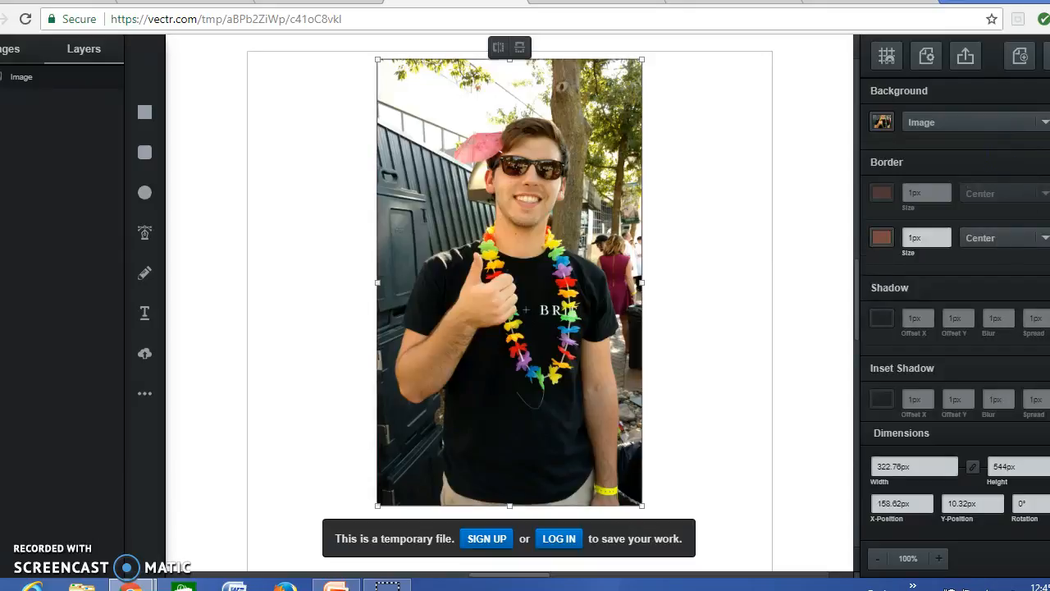
click(985, 238)
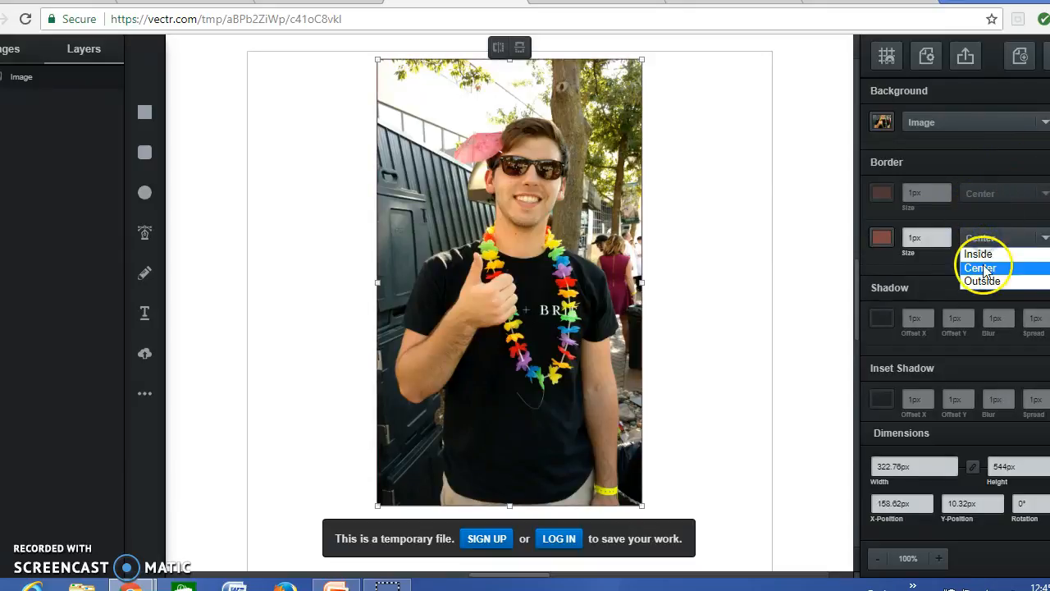
click(980, 255)
click(947, 234)
click(947, 234)
click(947, 234)
click(947, 234)
click(947, 234)
click(947, 233)
click(947, 234)
click(947, 234)
click(947, 234)
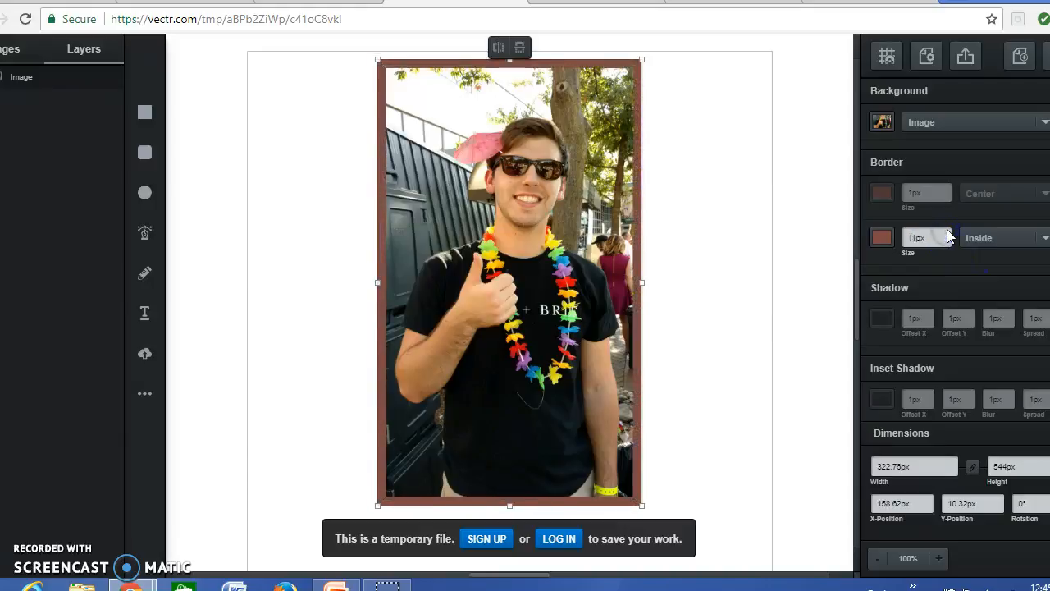
Reduce the photo's inside border size to 0 px.
click(948, 242)
click(948, 243)
click(948, 243)
click(948, 243)
click(948, 243)
click(948, 243)
click(948, 242)
click(948, 243)
click(948, 243)
click(948, 243)
click(948, 243)
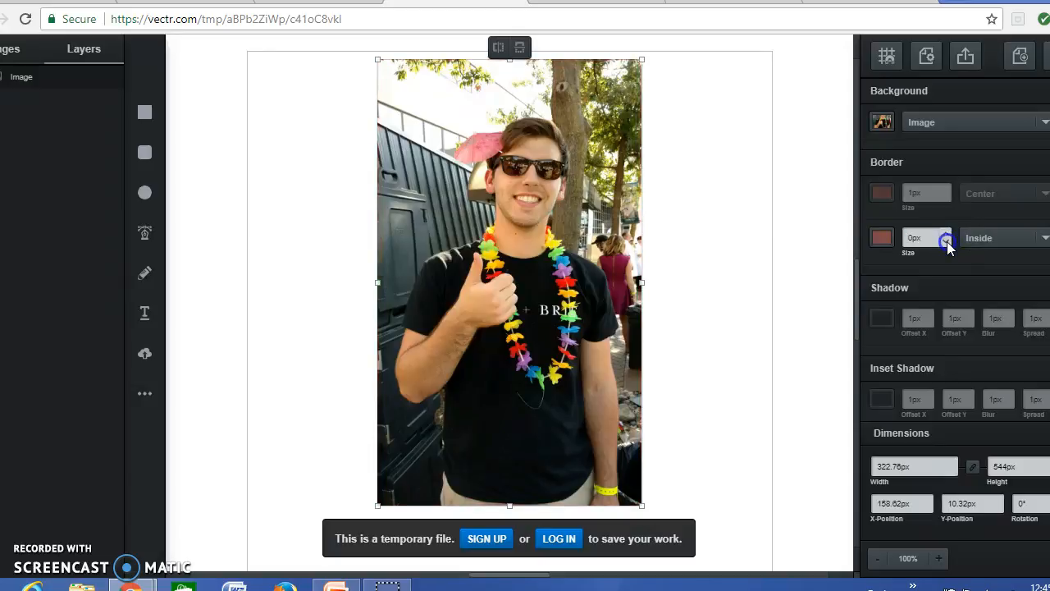
Align the photo's border Outside, try a thicker size and return it to 0 px.
click(977, 238)
click(971, 282)
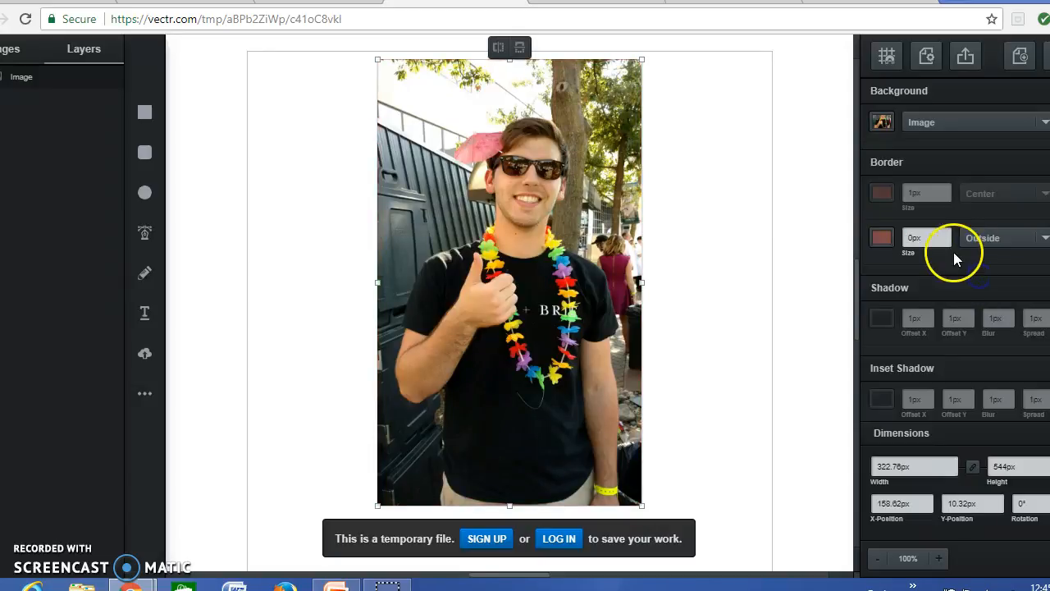
click(948, 234)
click(948, 234)
click(947, 234)
click(948, 234)
click(948, 233)
click(948, 234)
click(948, 234)
click(948, 234)
click(946, 236)
click(945, 237)
click(946, 237)
click(946, 236)
click(945, 237)
click(946, 236)
click(946, 236)
click(947, 241)
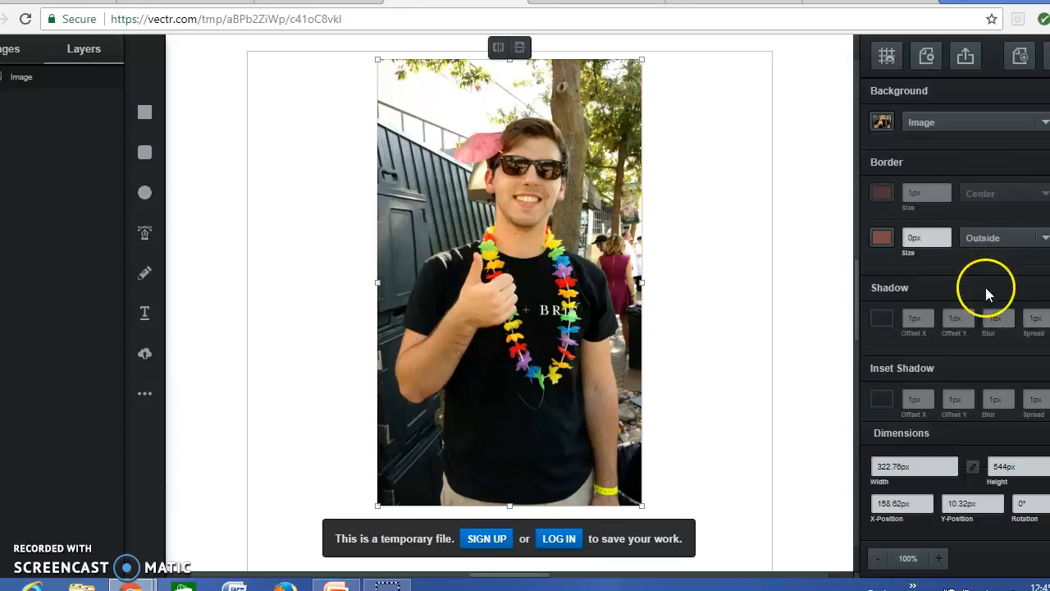
Add a shadow to the photo, try different horizontal offsets and set Offset X to 0 px.
click(1046, 290)
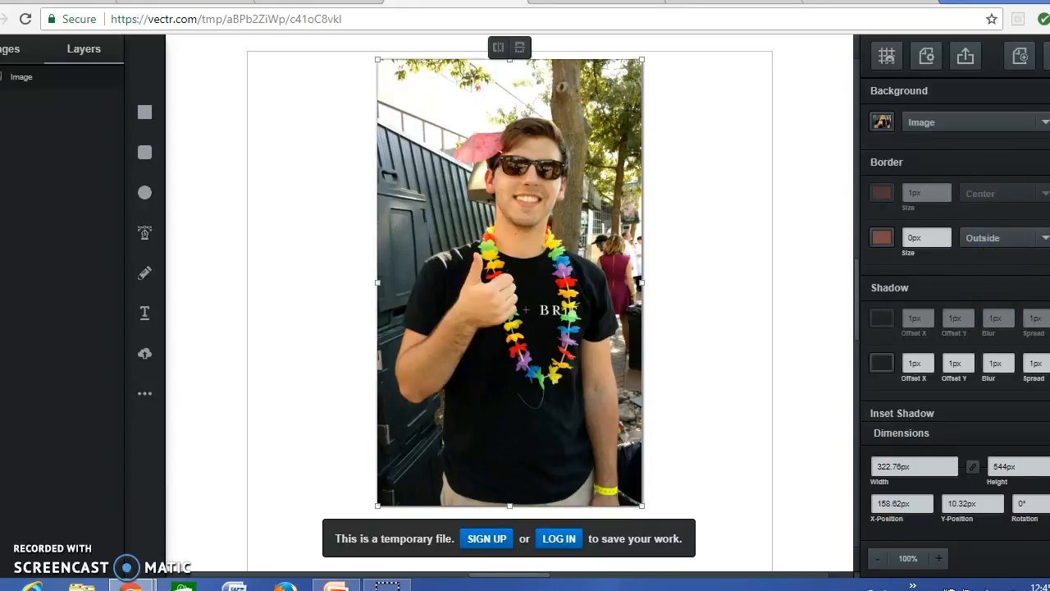
click(926, 359)
click(926, 360)
click(927, 360)
click(926, 360)
click(927, 360)
click(927, 366)
click(926, 366)
click(927, 366)
click(926, 366)
click(927, 366)
click(926, 366)
click(927, 366)
click(926, 366)
click(927, 366)
click(927, 366)
click(927, 366)
click(930, 359)
click(930, 359)
click(930, 359)
click(930, 359)
click(930, 358)
click(930, 359)
click(930, 358)
click(930, 358)
click(931, 366)
click(938, 414)
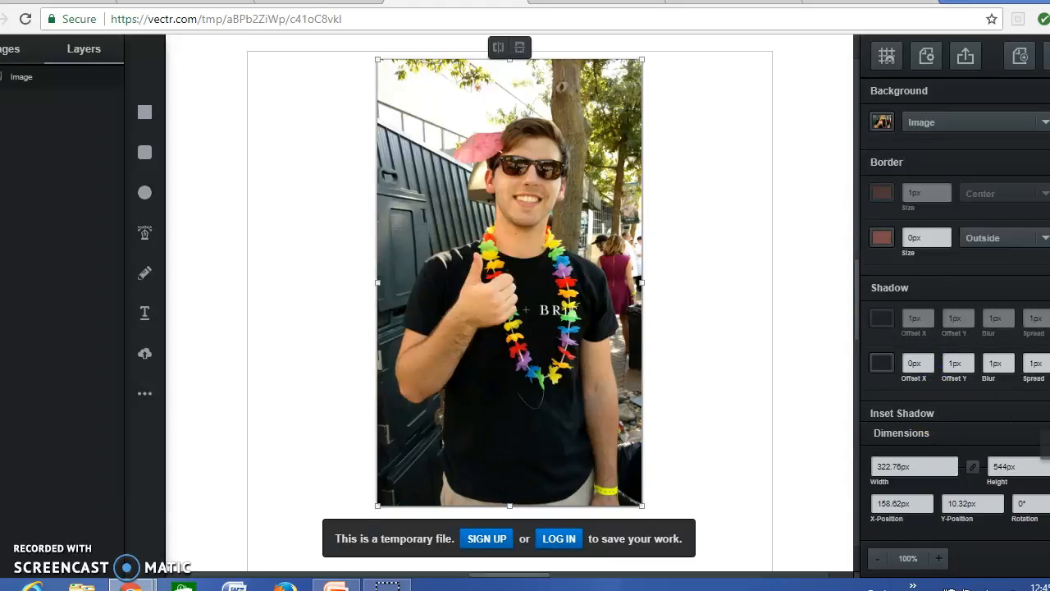
Set the photo's width to 324 px with linked height, and its X position to 158 px.
click(1023, 434)
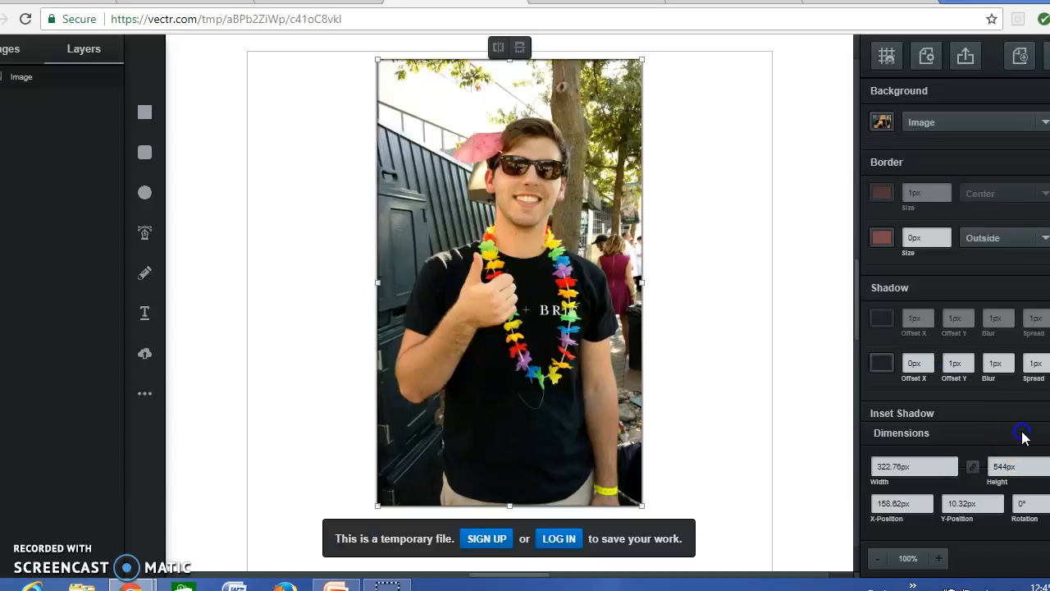
click(953, 464)
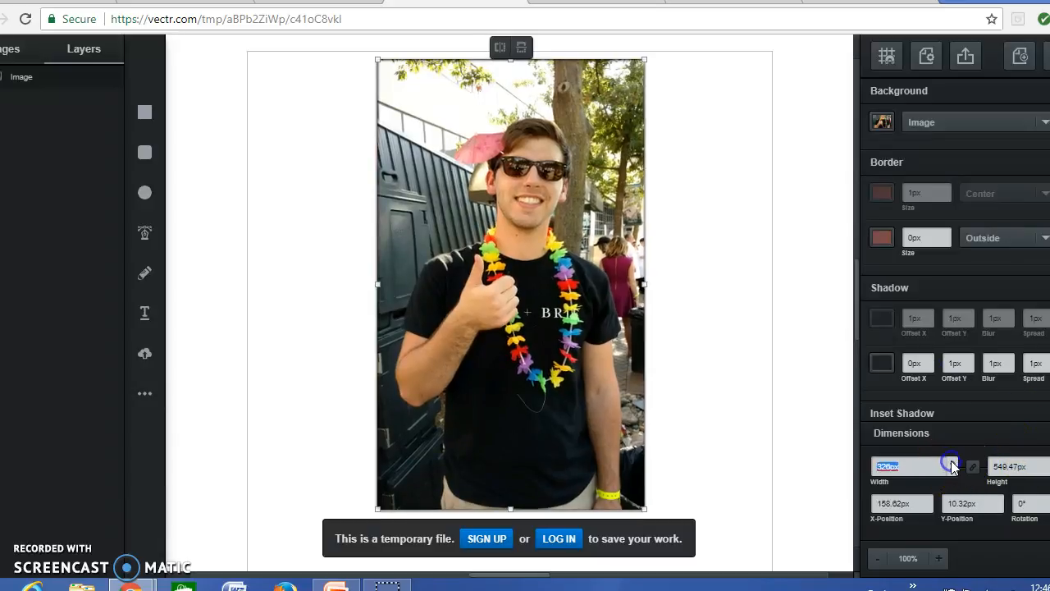
click(953, 472)
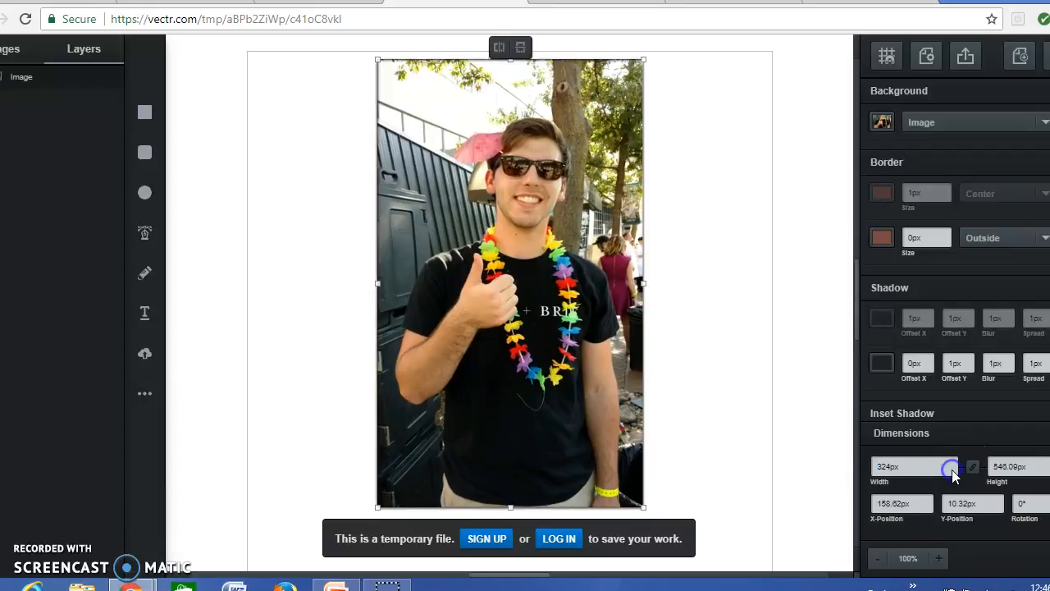
double_click(916, 505)
click(929, 501)
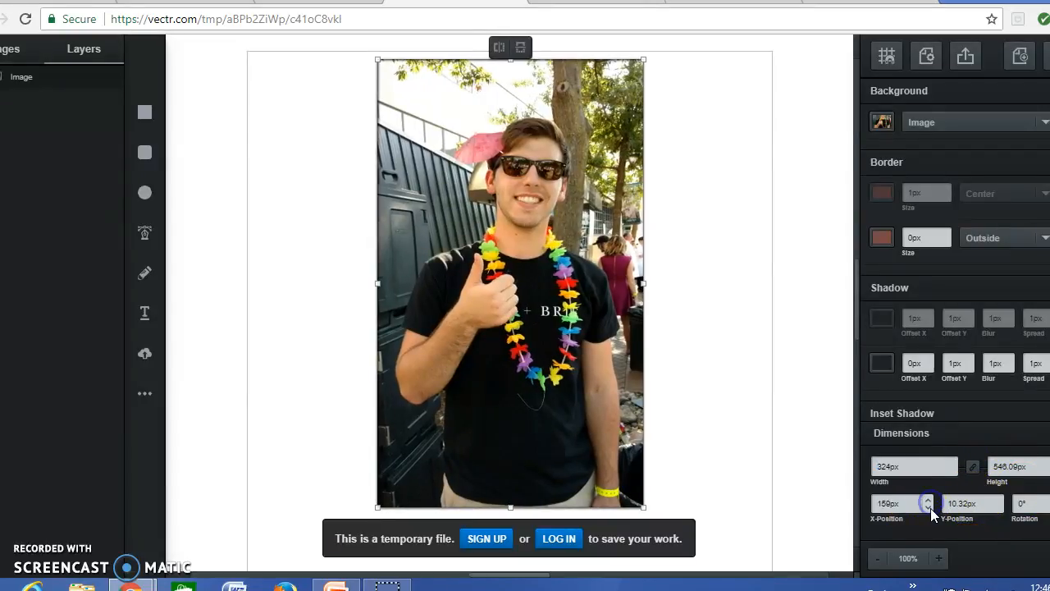
click(929, 508)
click(999, 507)
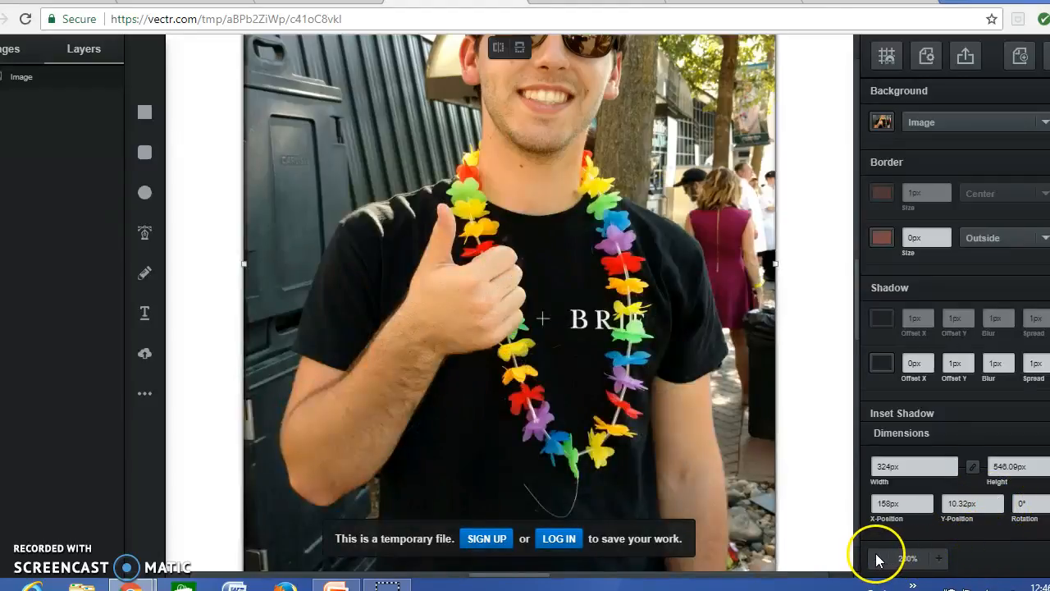
click(879, 560)
click(879, 559)
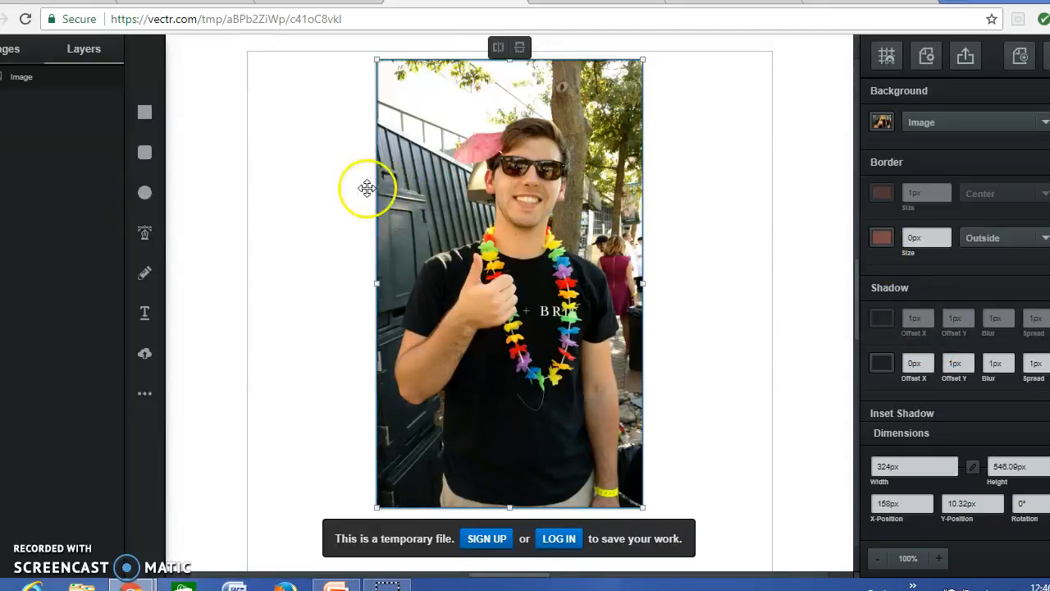
Add a second blank page to the document and return to the first page with the photo.
click(233, 156)
click(72, 86)
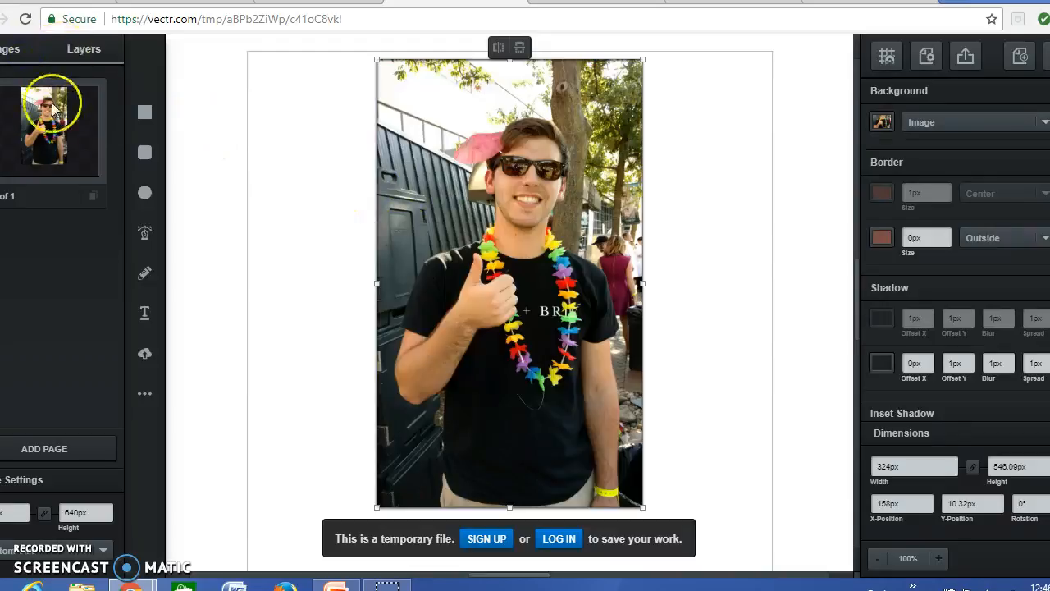
click(60, 447)
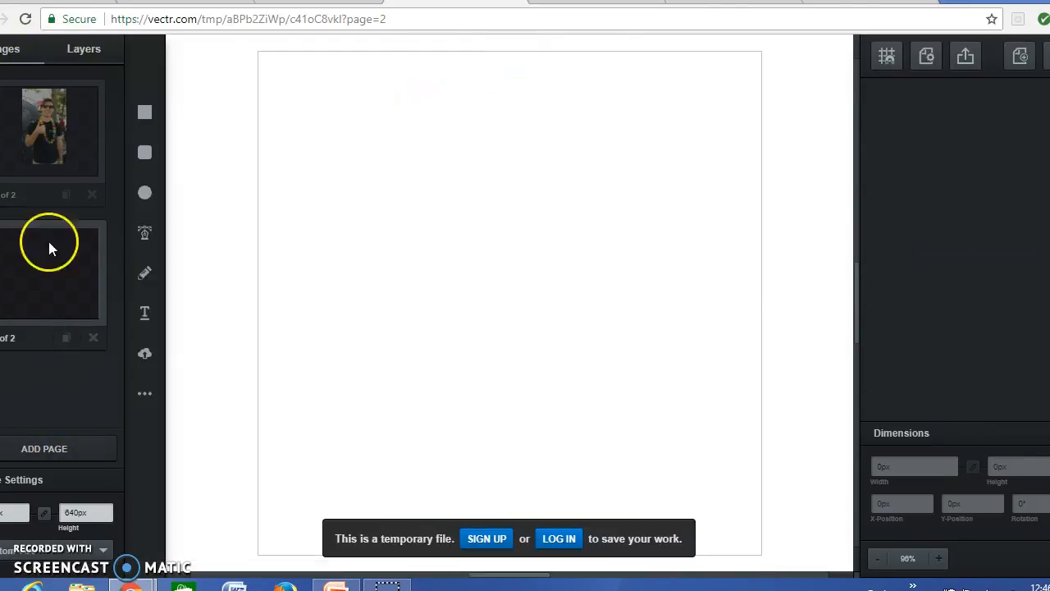
click(45, 156)
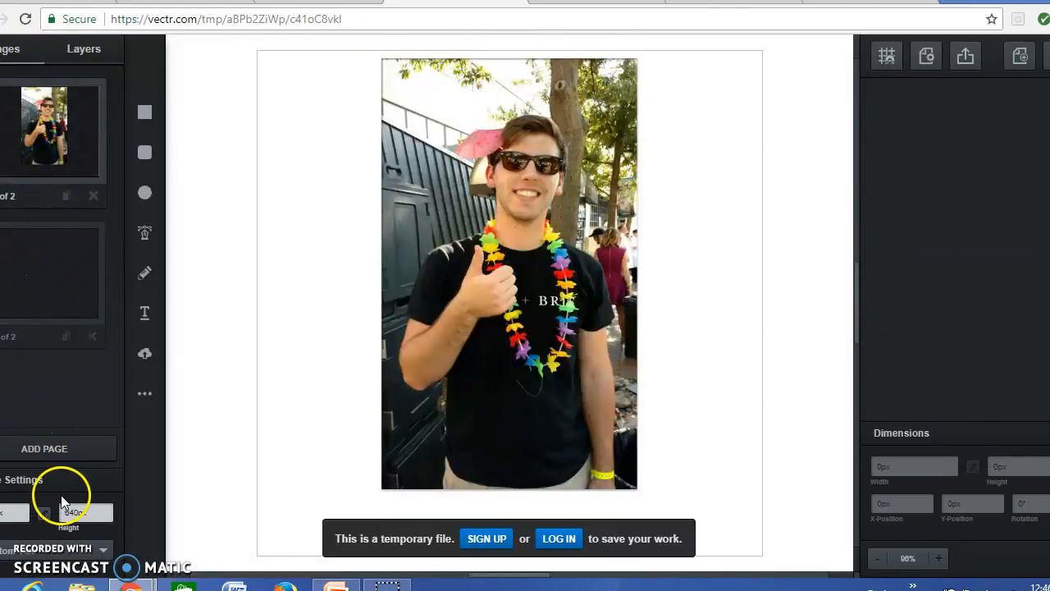
Look through the preset page sizes for social media, screens and paper, keeping the current page size.
click(105, 551)
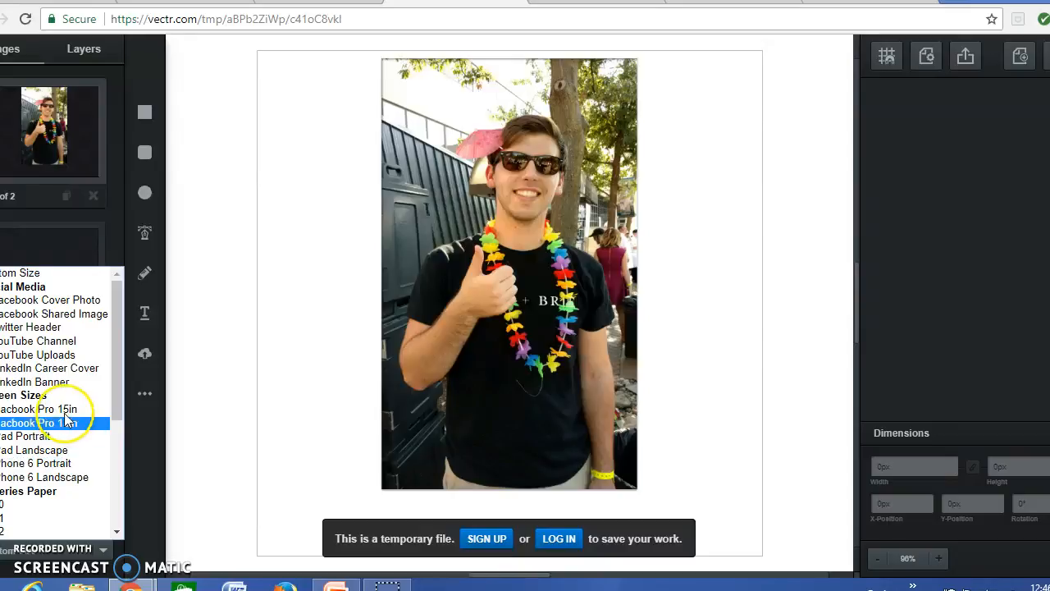
click(70, 328)
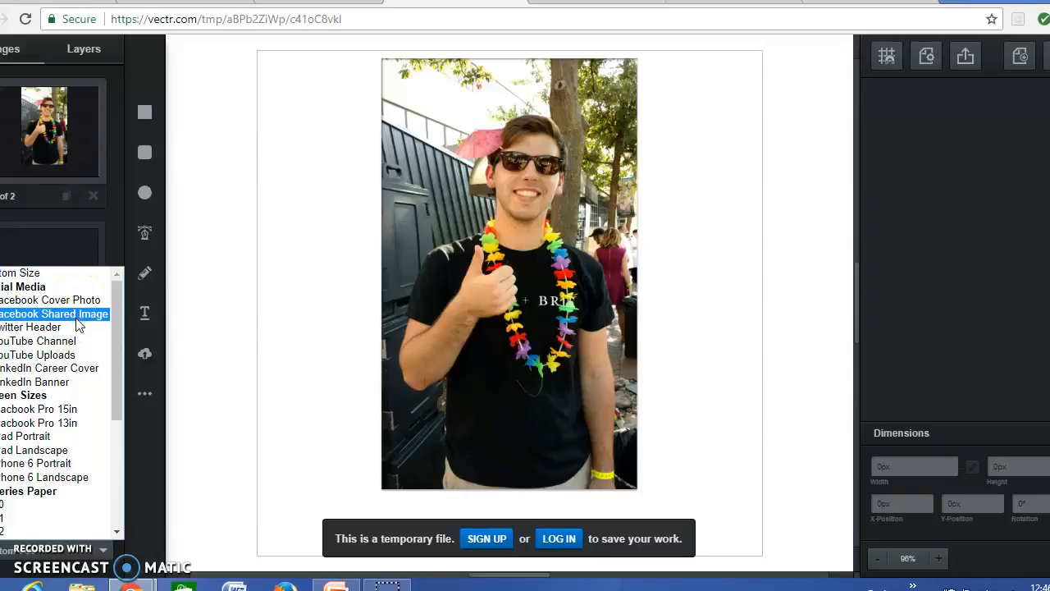
click(76, 374)
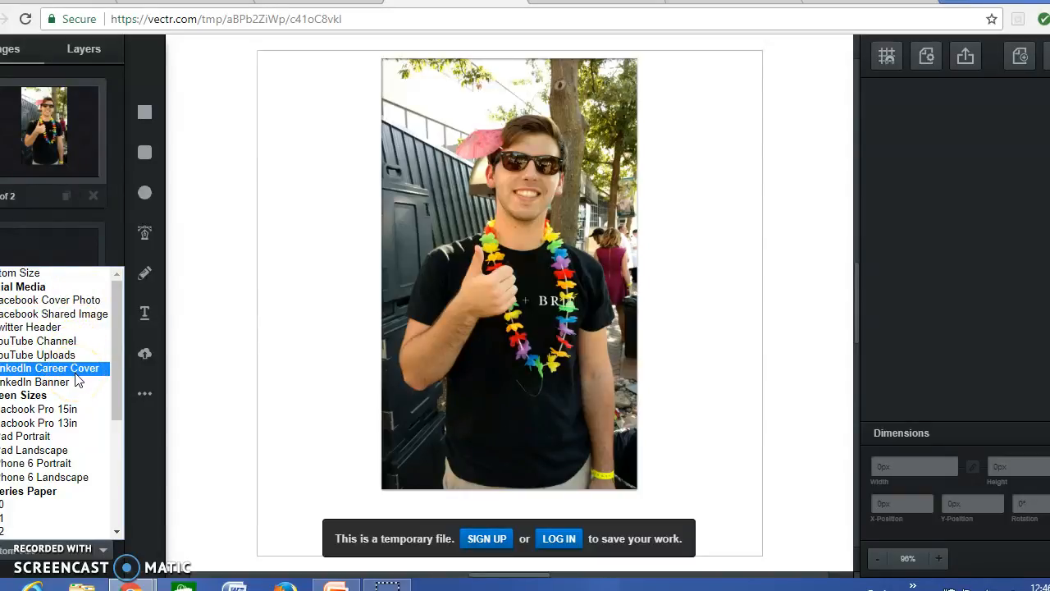
click(81, 425)
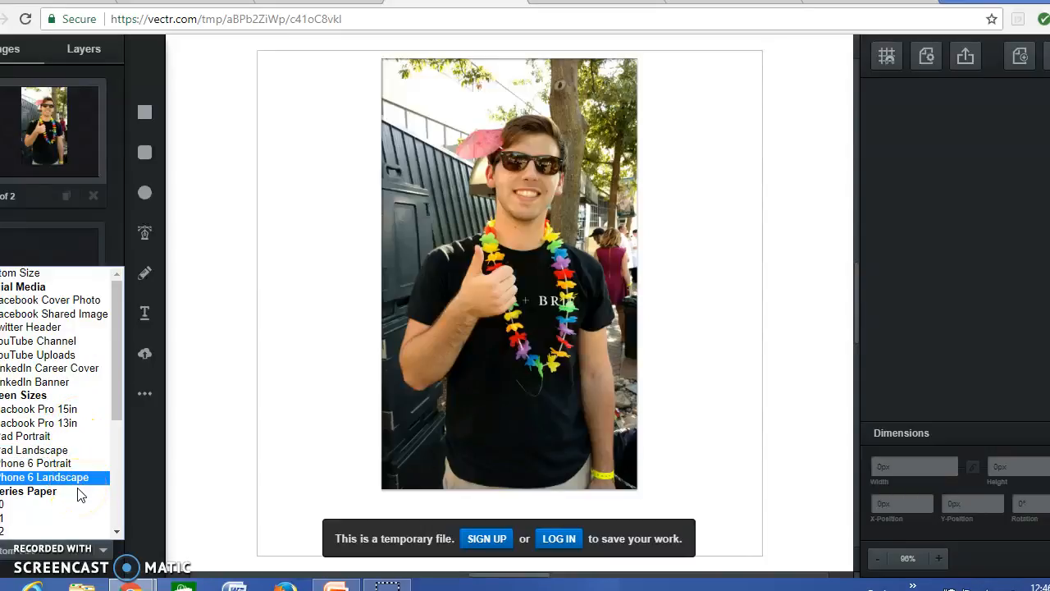
click(176, 424)
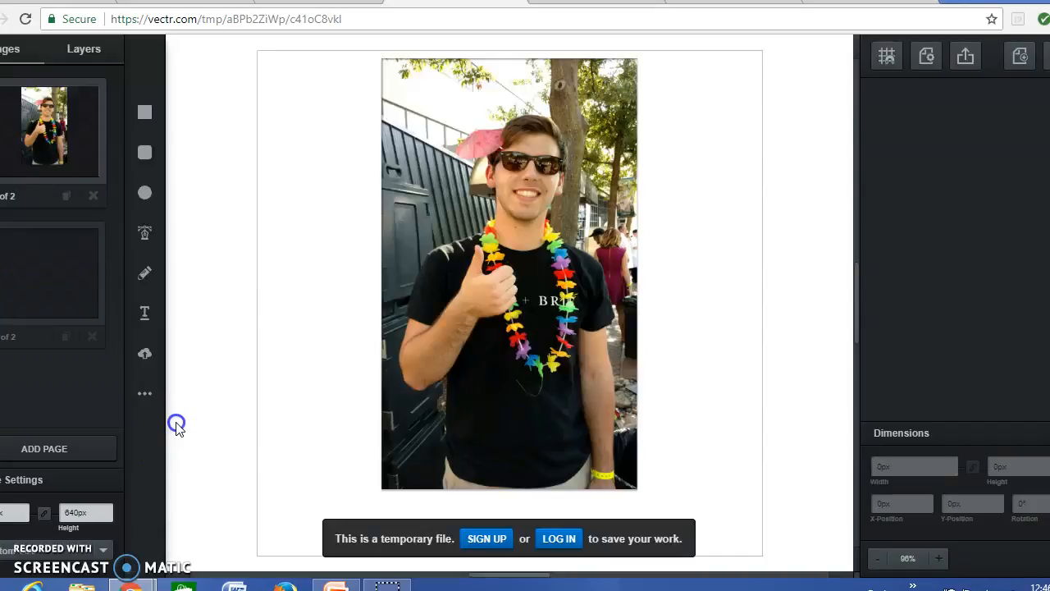
Draw a short freehand pencil stroke over the photo, from the shoulder to the raised thumb.
click(501, 364)
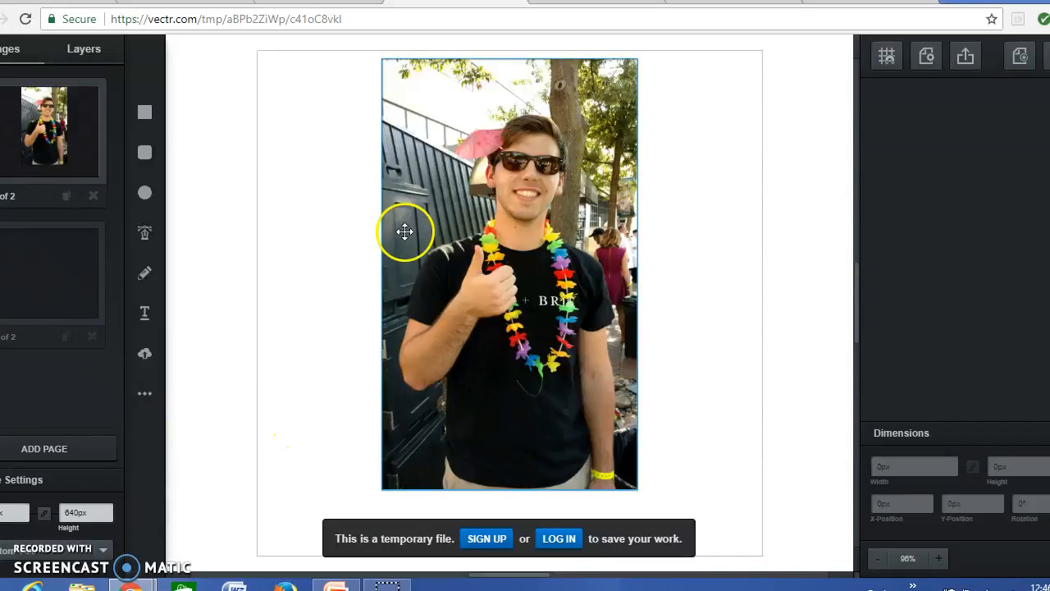
click(533, 208)
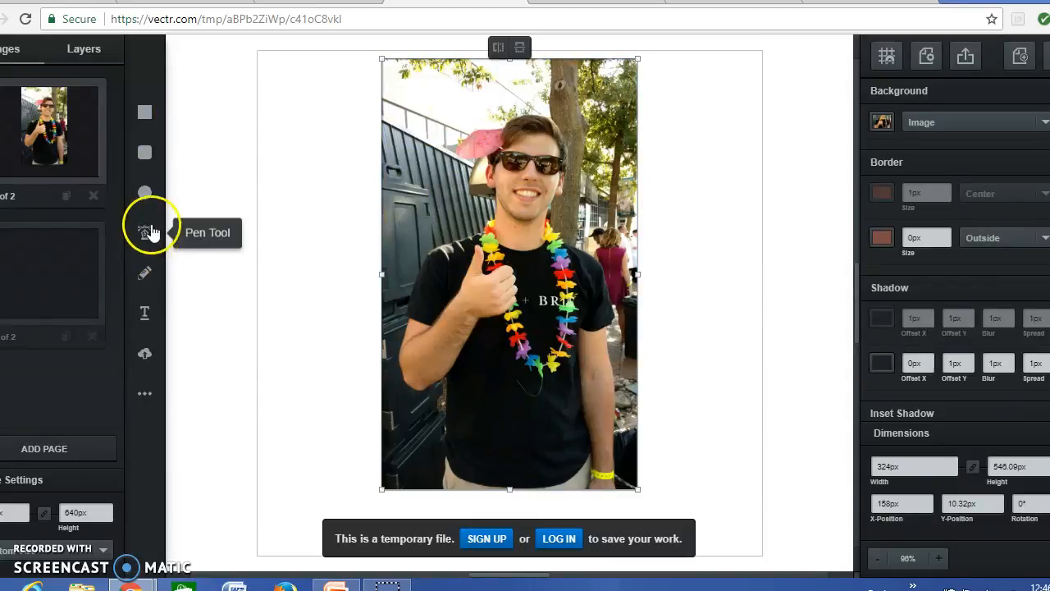
click(154, 280)
drag(435, 243, 488, 291)
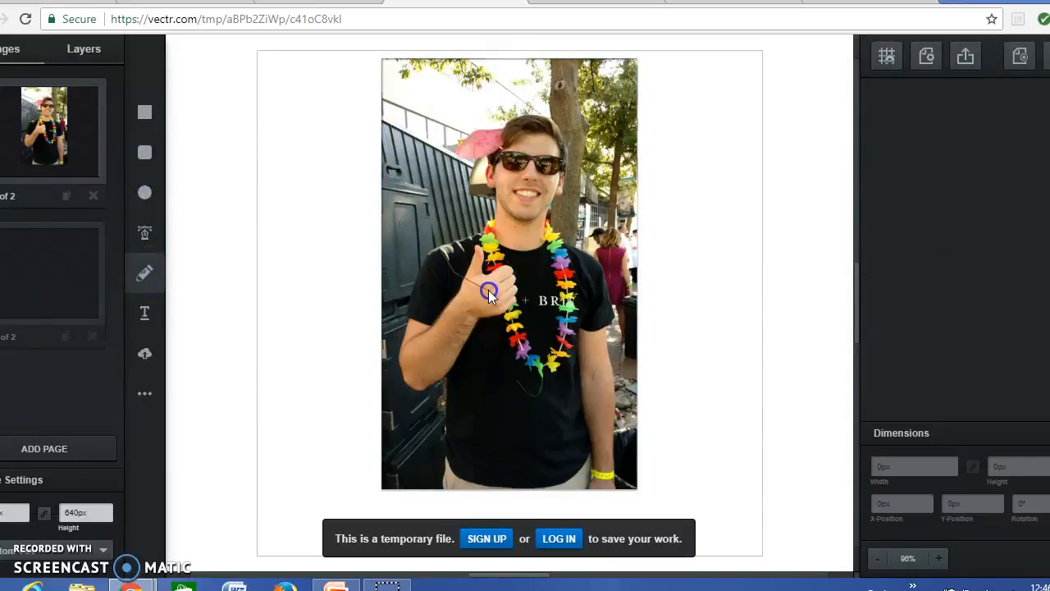
Place a text object on the photo at the man's neck, just above the flower garland.
click(147, 322)
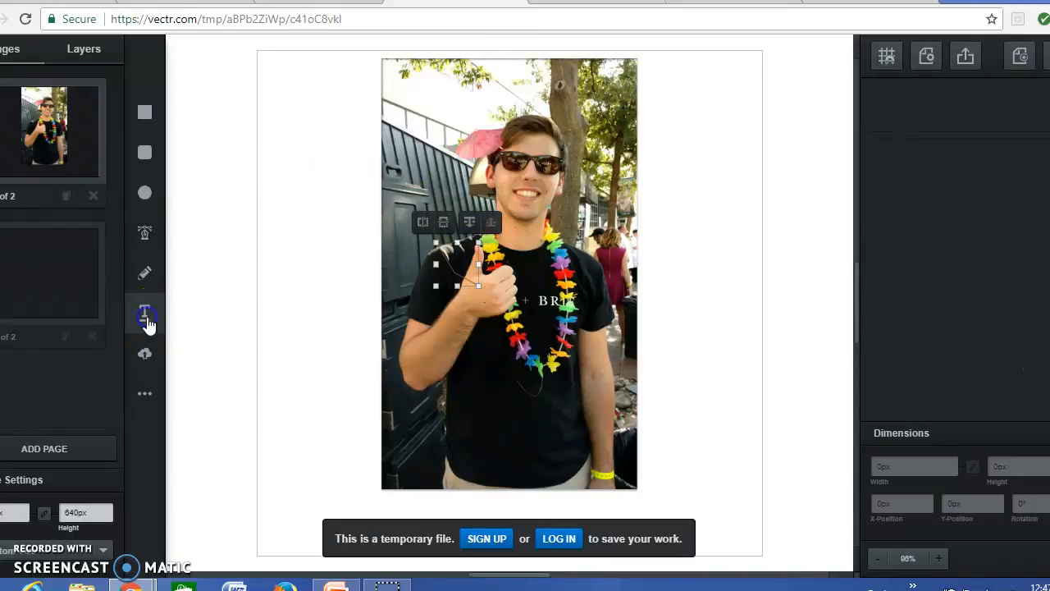
click(483, 217)
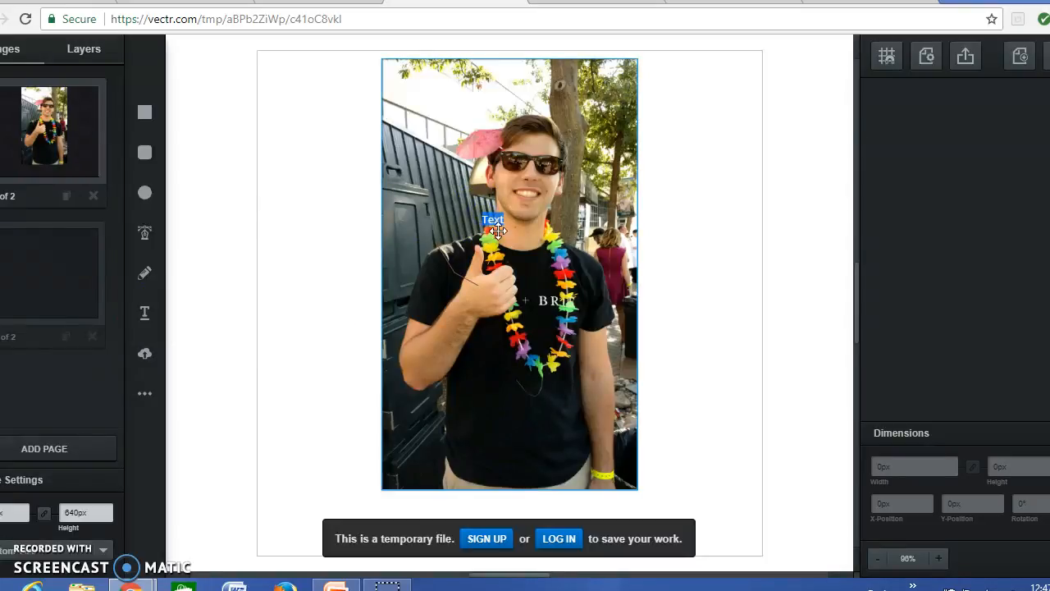
key(BackSpace)
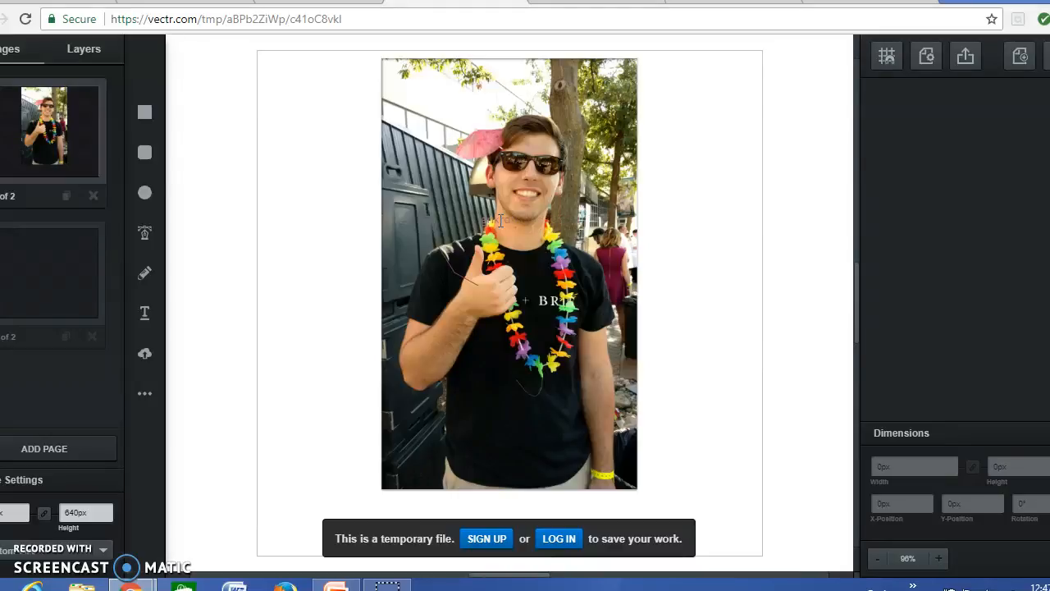
Delete the pencil stroke drawn over the man's shoulder.
click(446, 287)
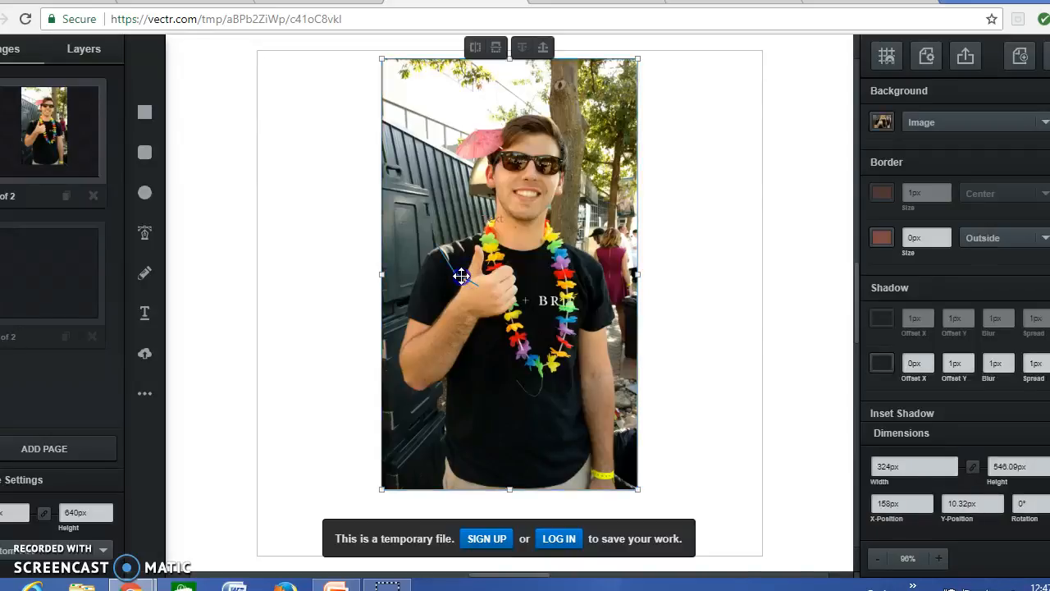
click(462, 275)
key(Delete)
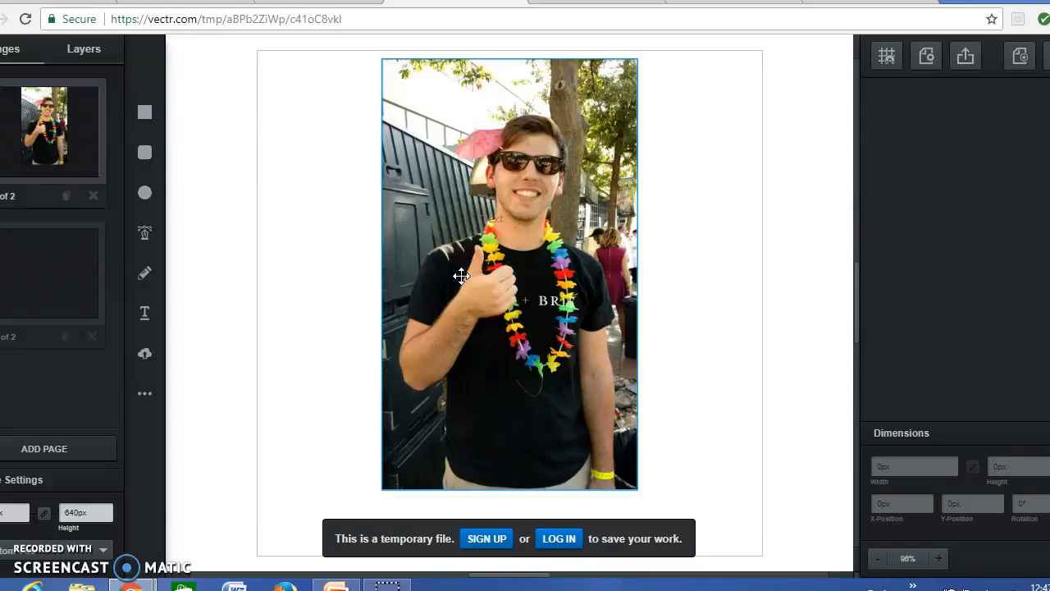
click(534, 176)
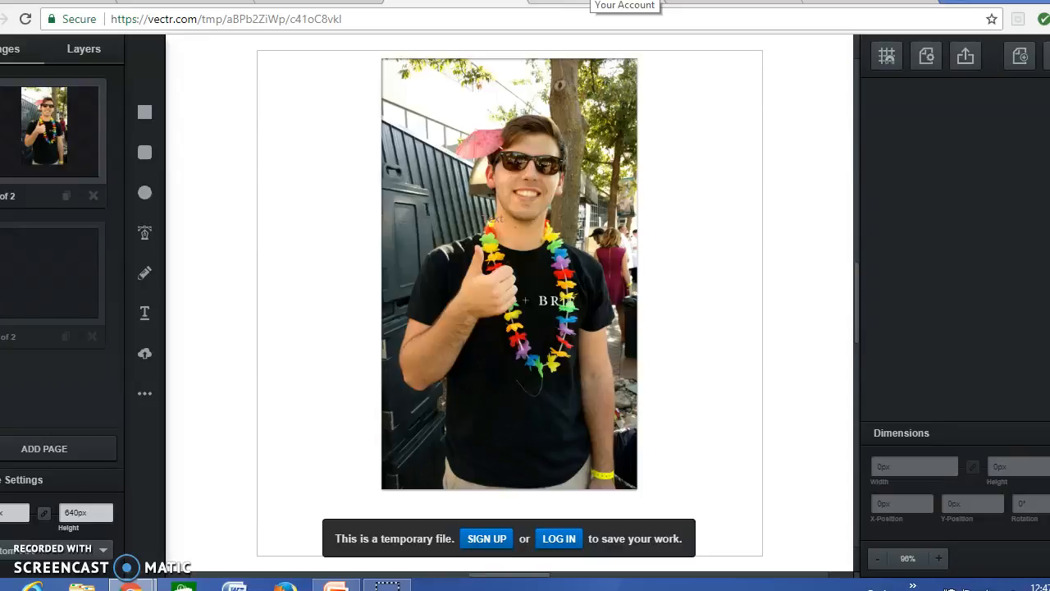
click(932, 4)
click(445, 4)
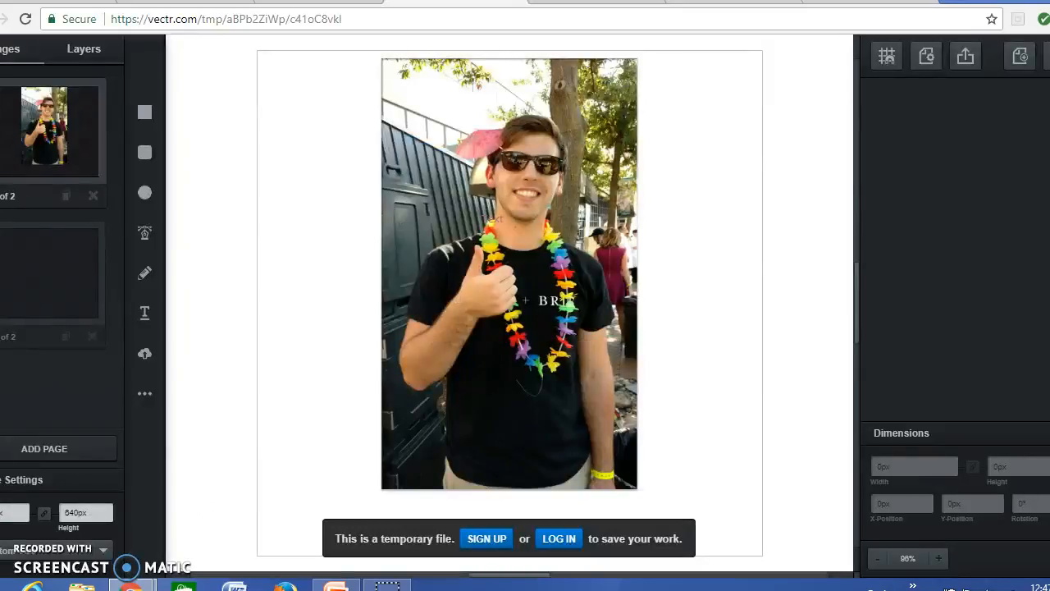
Open the export preview of the page to examine its format, size and sharing options, and close it.
click(437, 214)
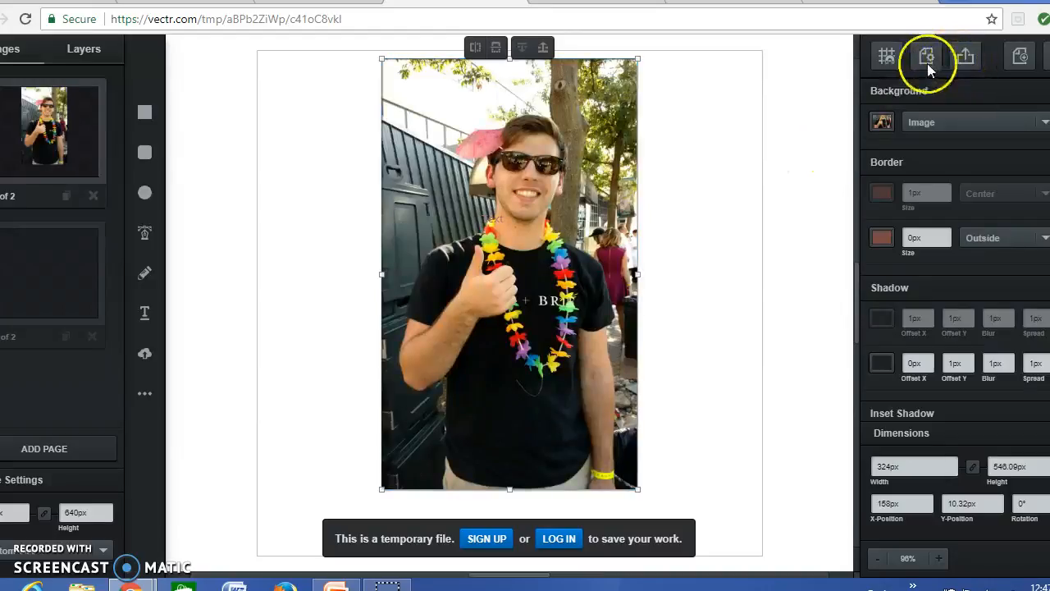
click(971, 56)
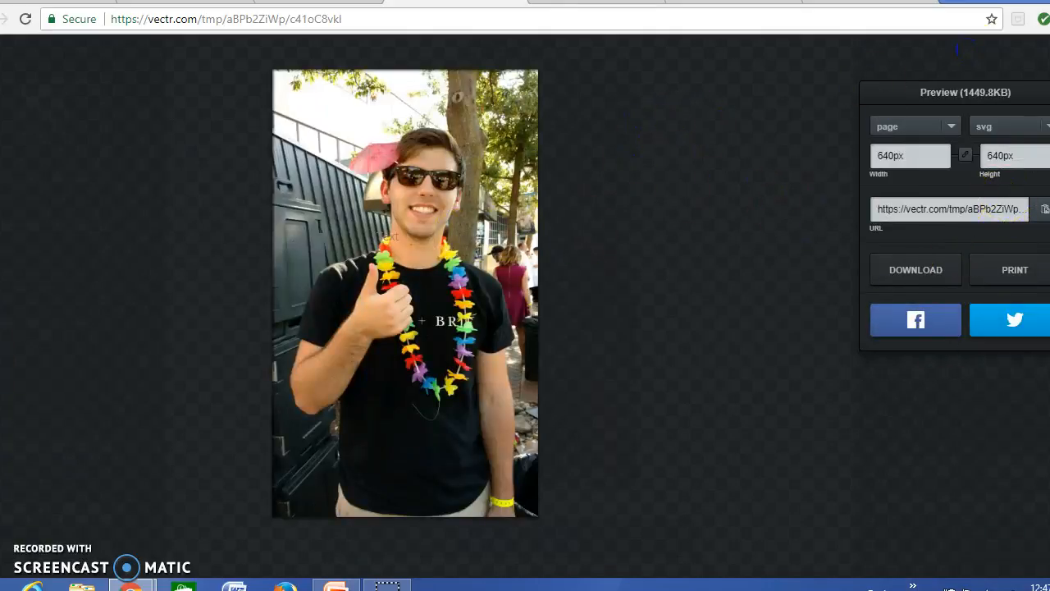
click(1035, 92)
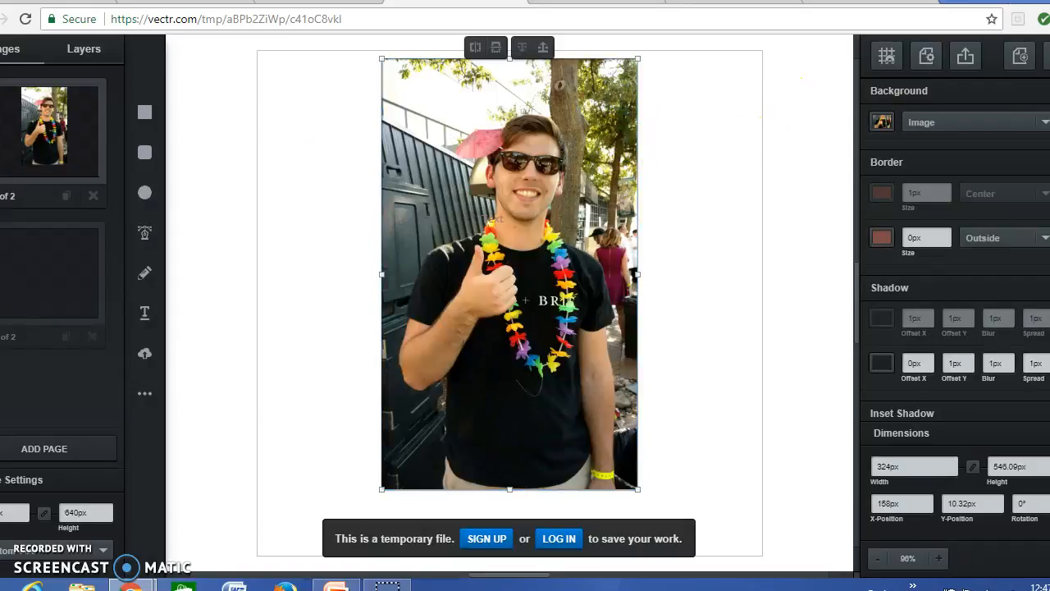